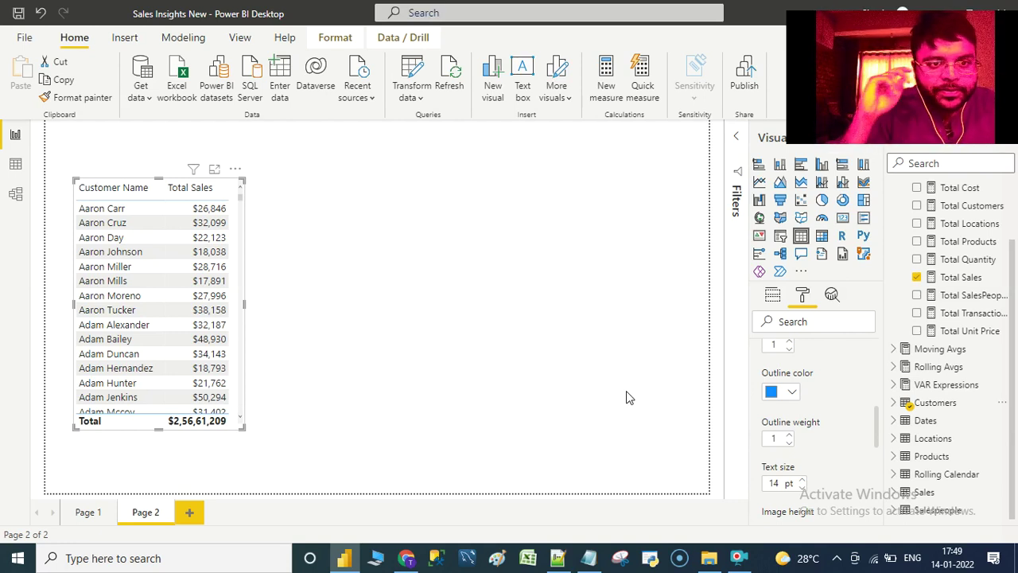
Start a manually entered data table and name it Ranking
left_click(400, 276)
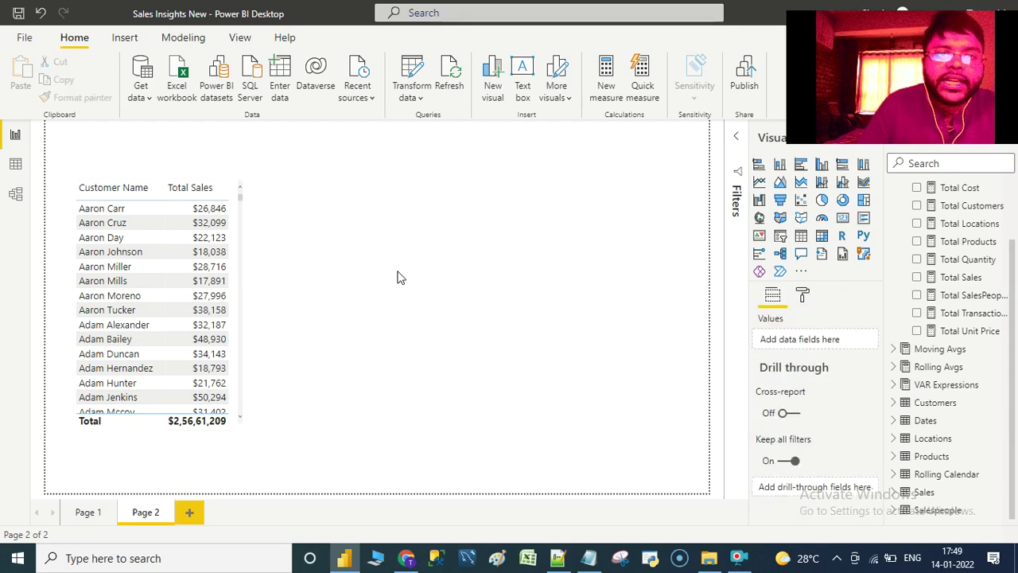
left_click(280, 75)
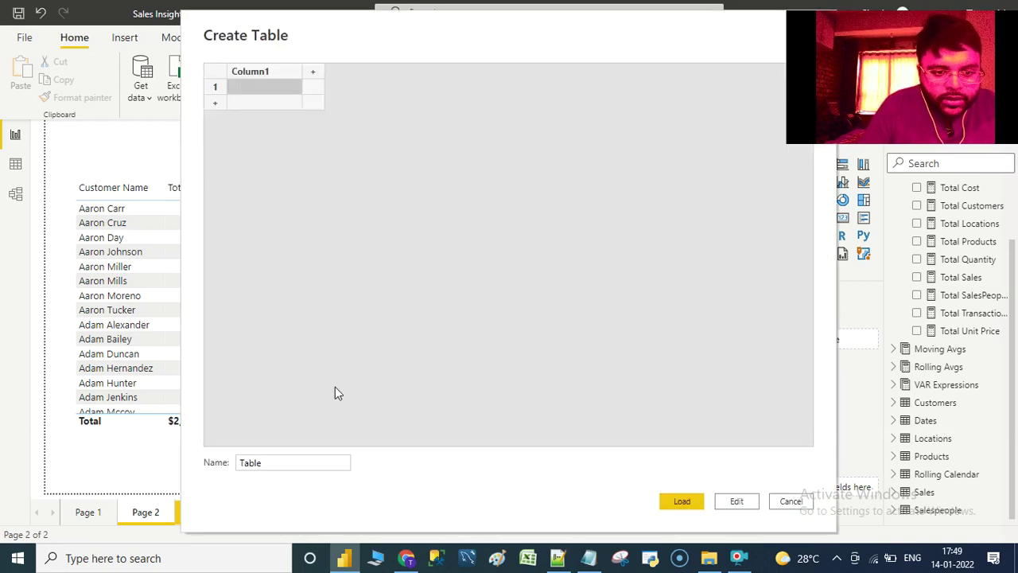
double_click(248, 467)
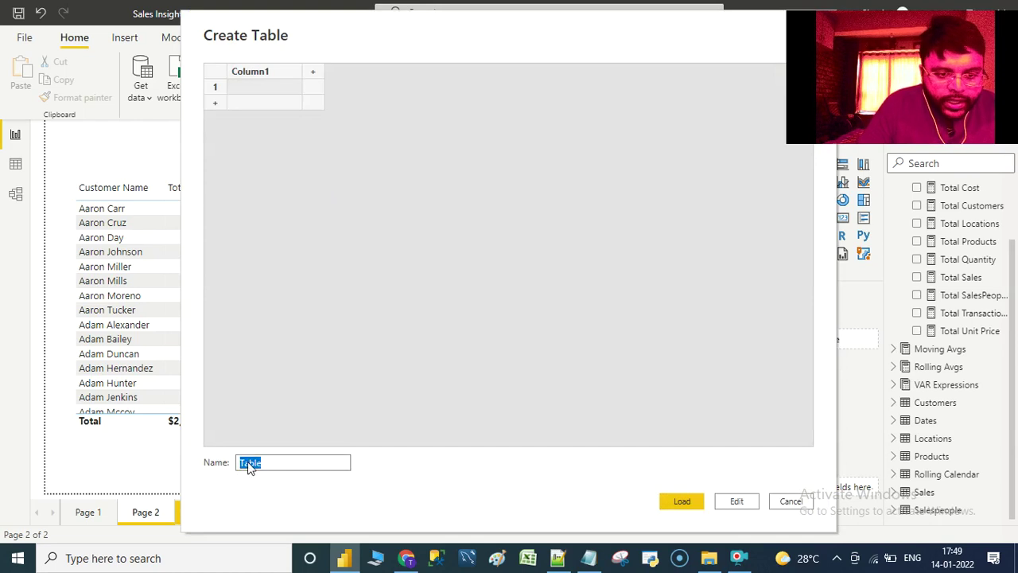
type("Ranking")
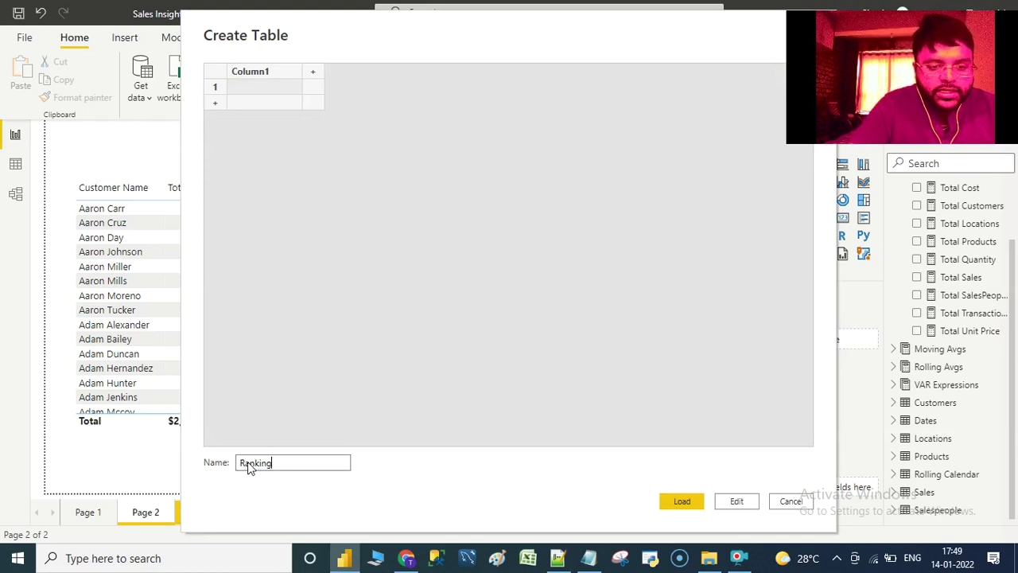
Name the Ranking table's first column Rank and add a second column named Rank Number
left_click(248, 71)
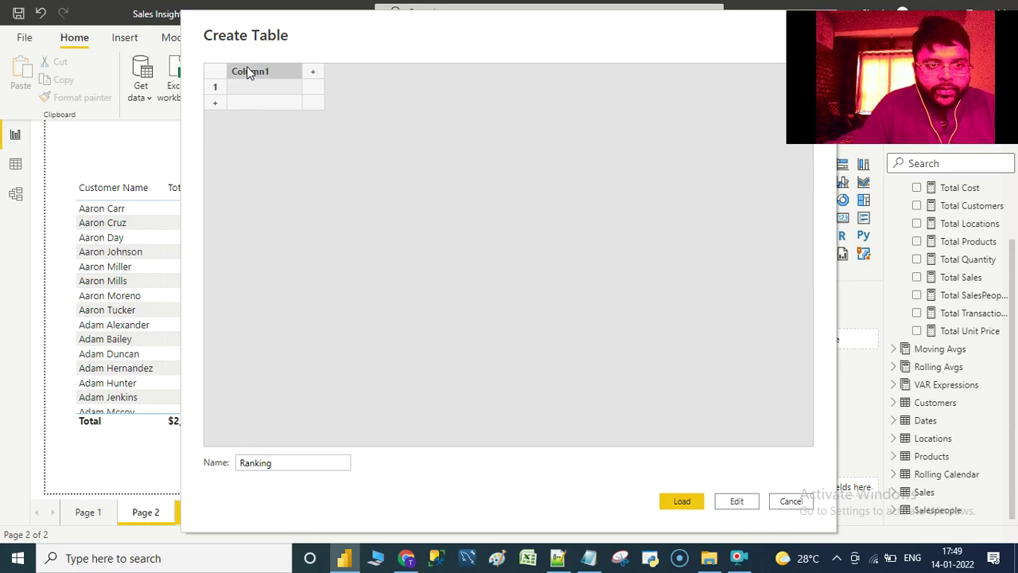
double_click(246, 72)
type("Ran")
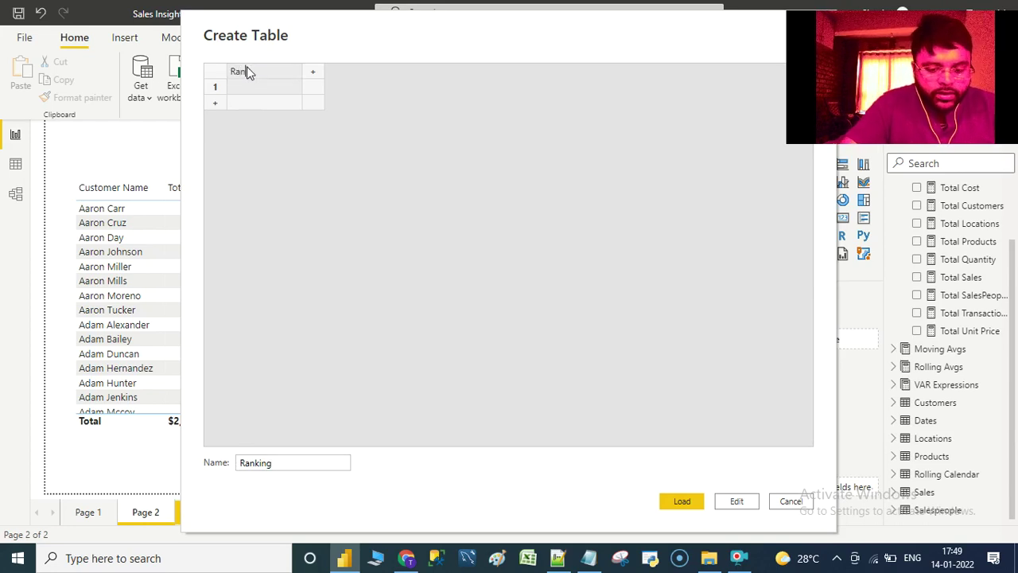
type("k")
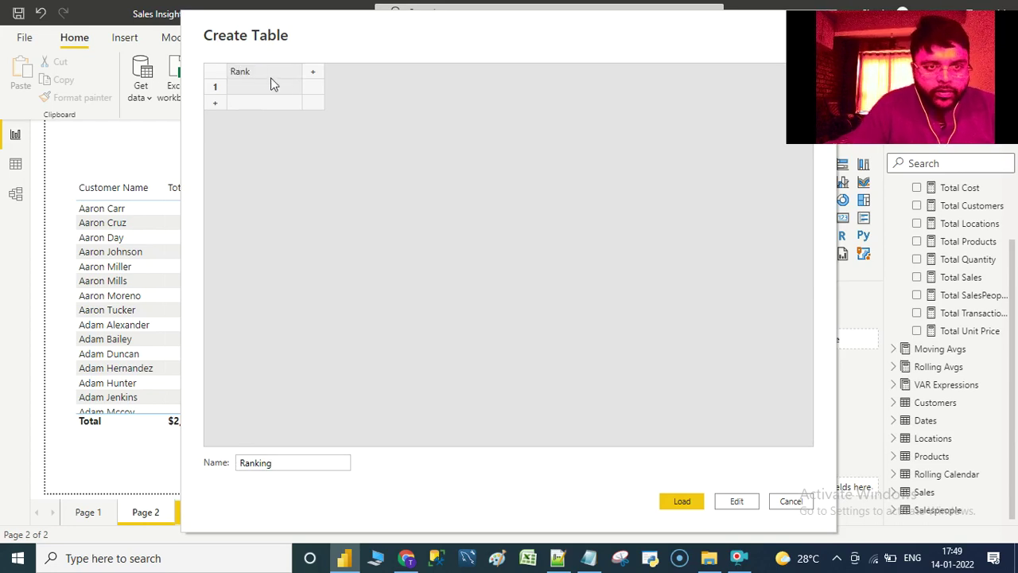
left_click(313, 75)
double_click(315, 73)
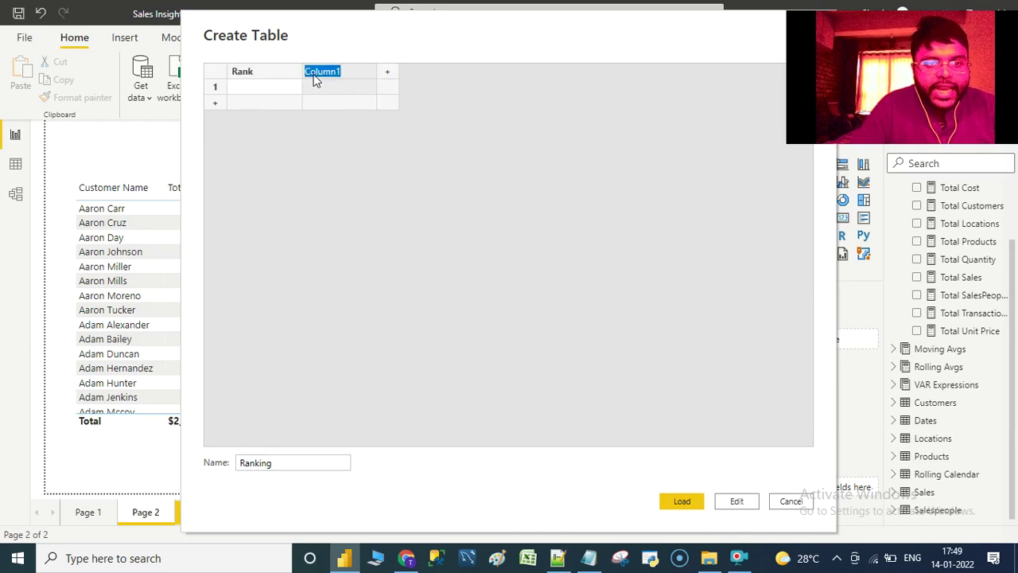
type("rank Nu")
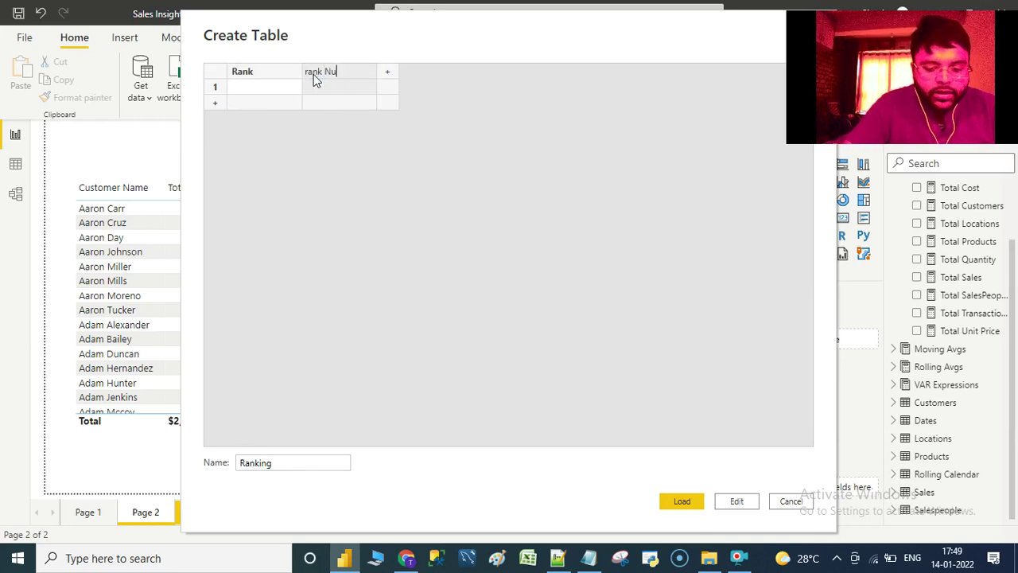
type("mber")
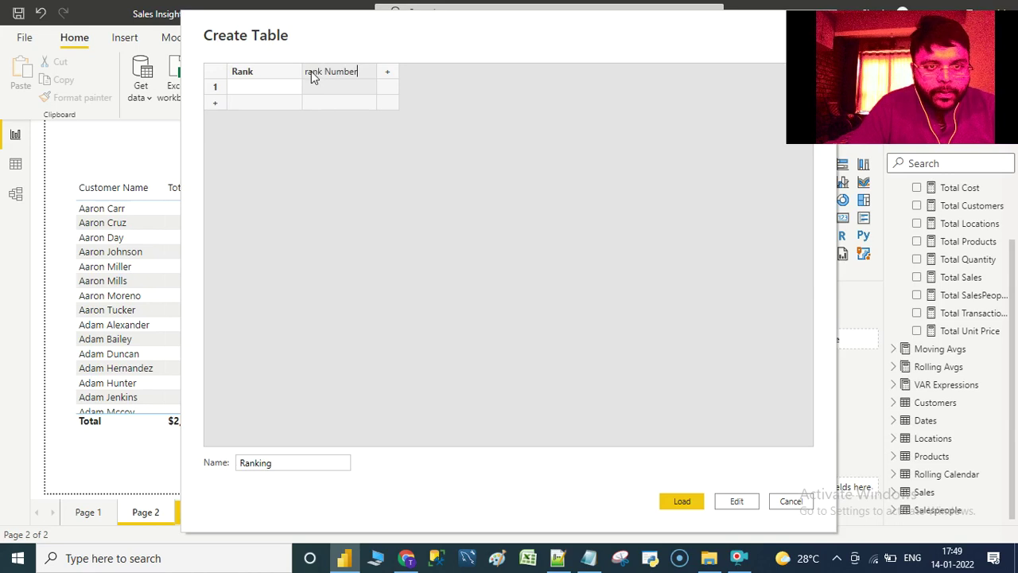
type("Rank")
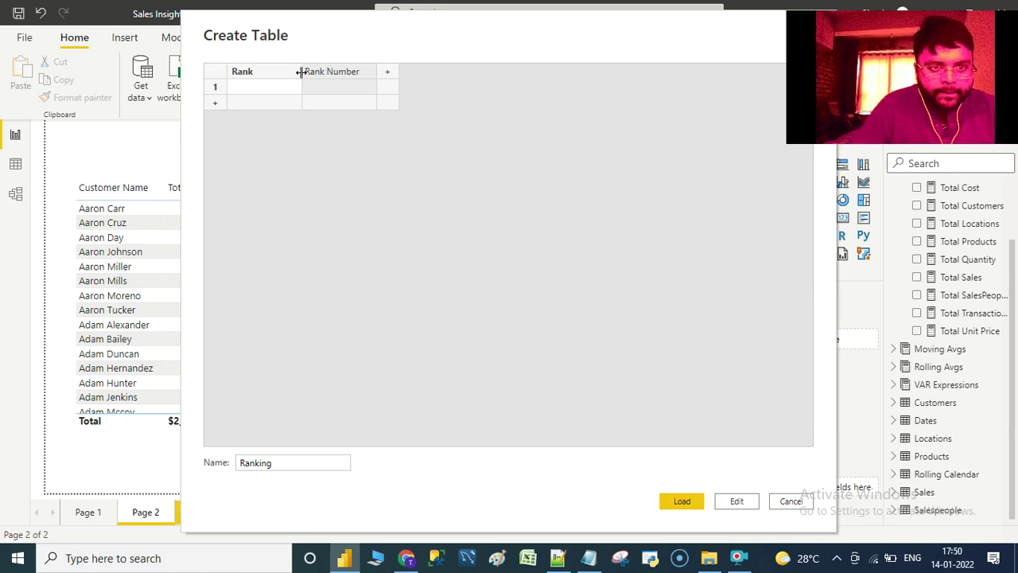
Fill the Rank column with Top 3, Top 5, Top 10, Top 15 and Top 20
left_click(257, 93)
type("Top 3")
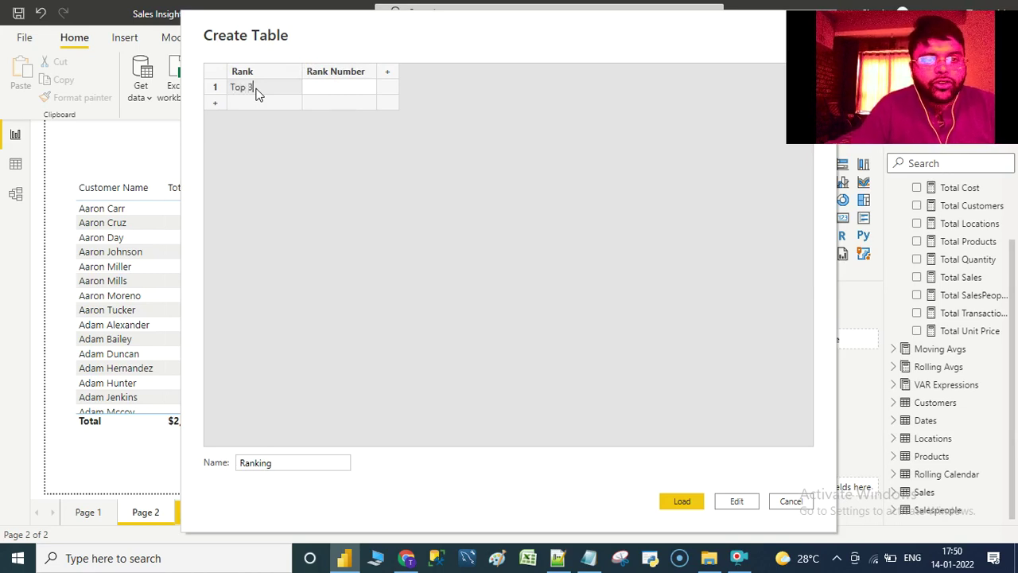
key("Return")
type("Top 5")
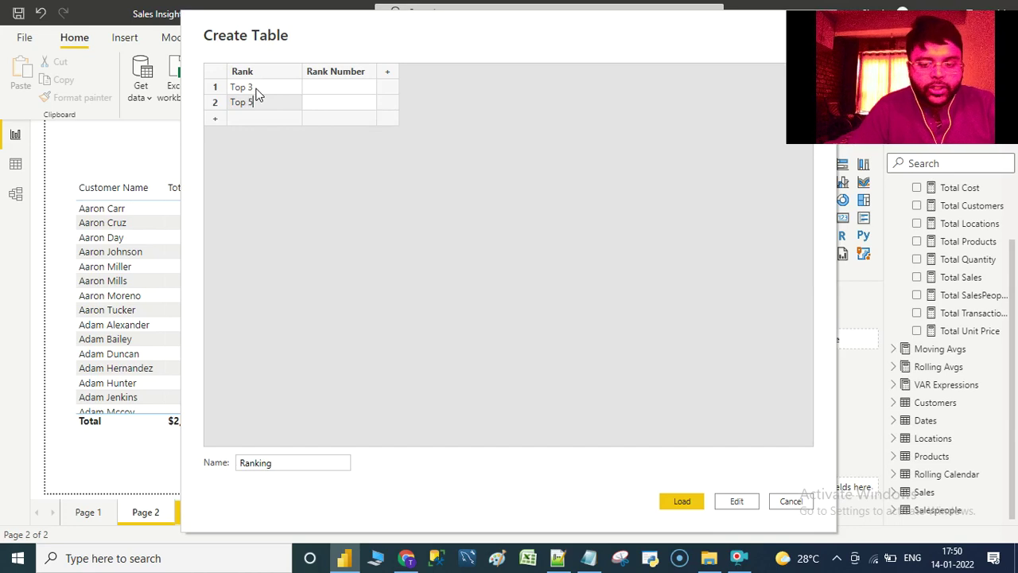
key("Return")
type("T")
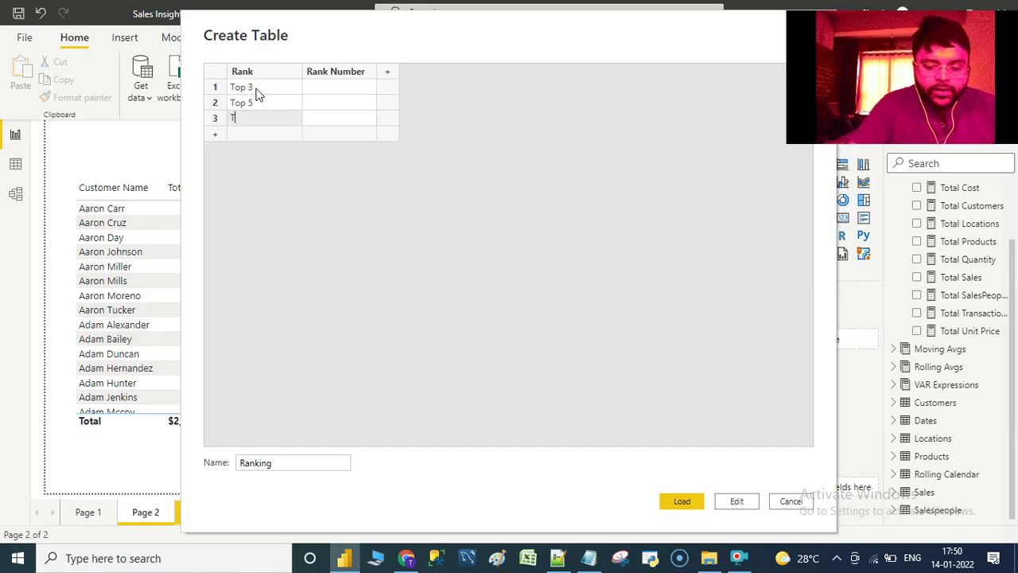
type("op 10")
key("Return")
type("Top 15")
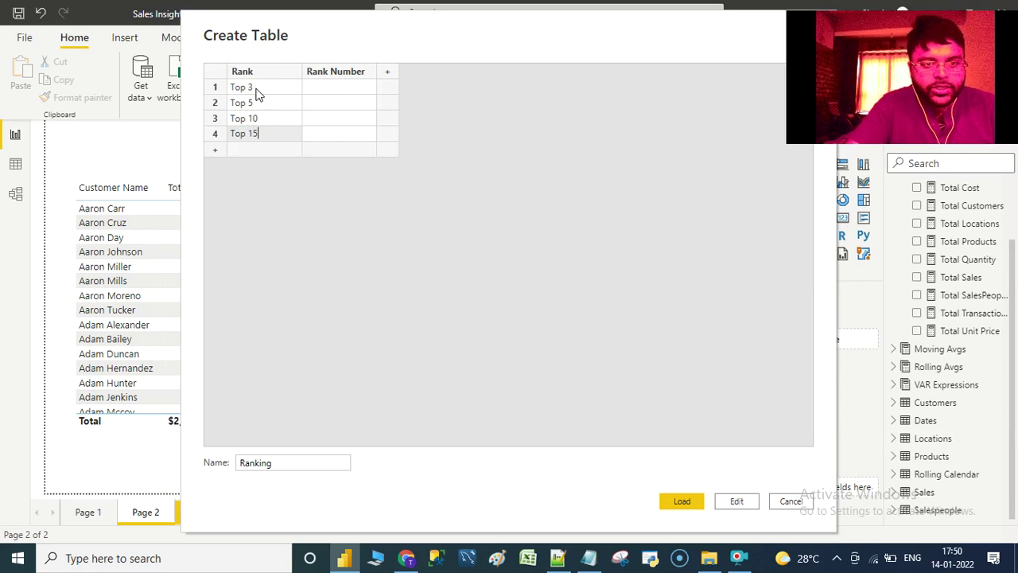
key("Return")
type("Top ")
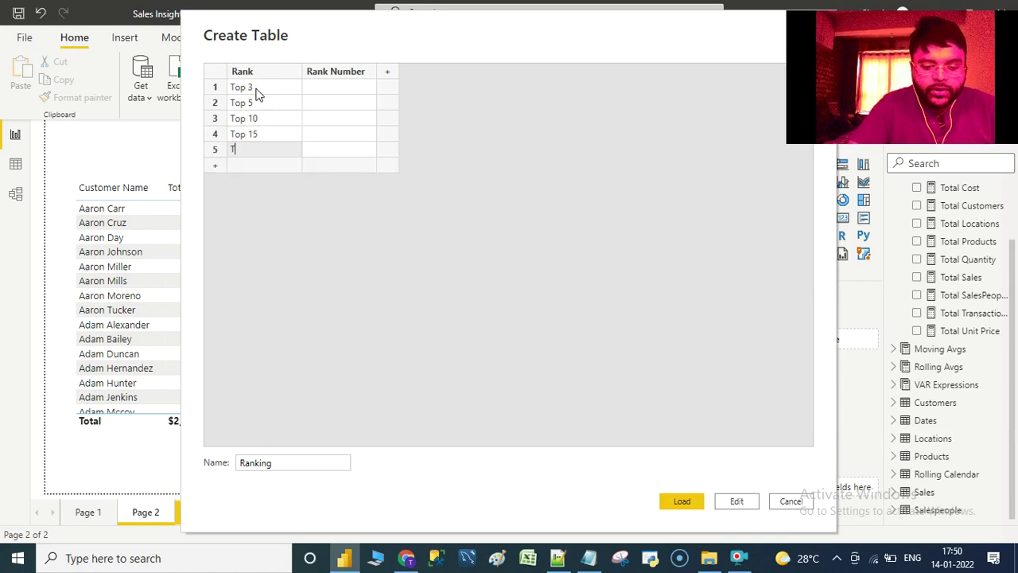
type("20")
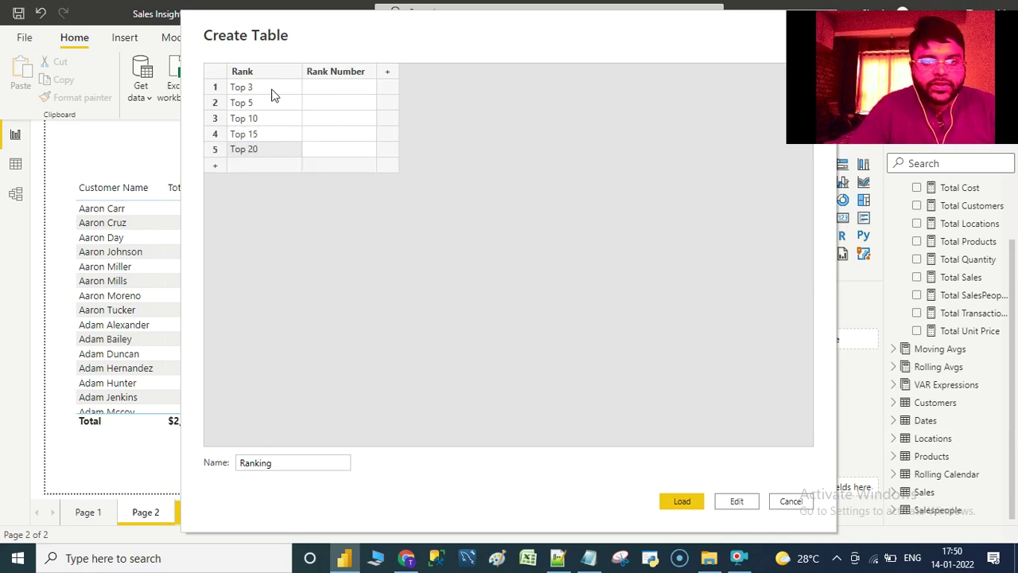
Fill the Rank Number column with 3, 5, 10, 15 and 20, and load the table into the model
left_click(333, 90)
type("3")
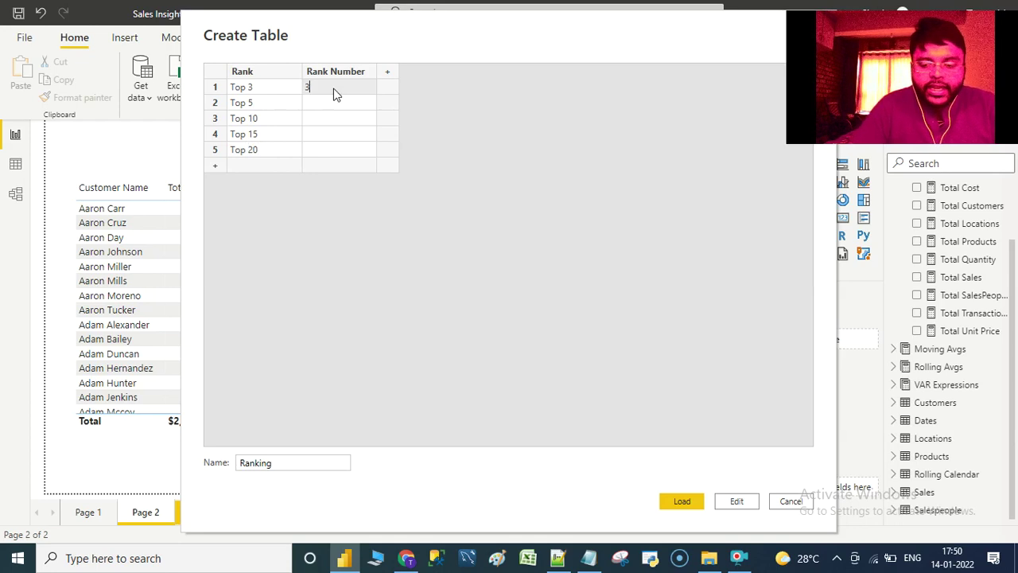
key("Return")
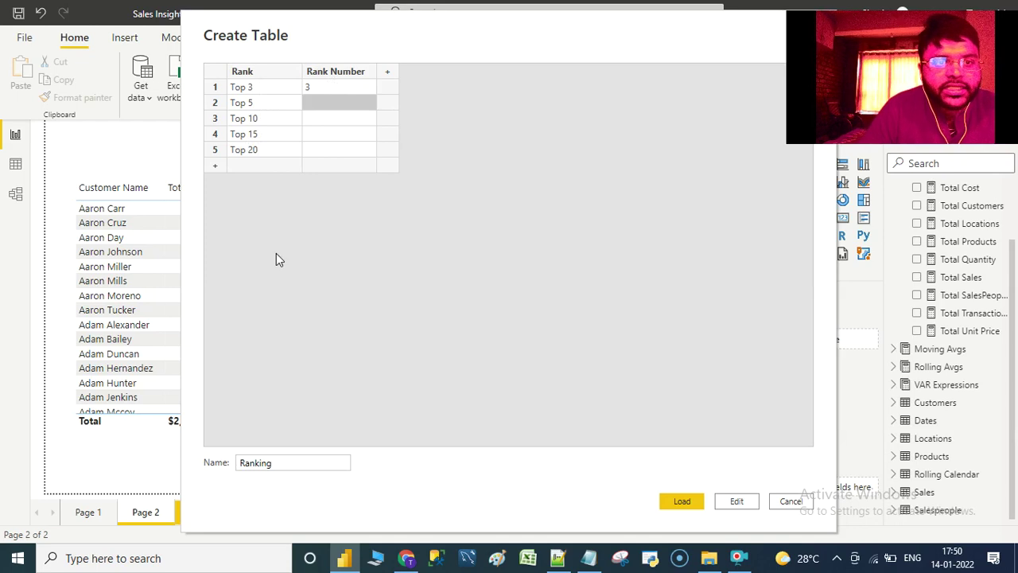
type("5")
key("Return")
type("10")
key("Return")
type("15")
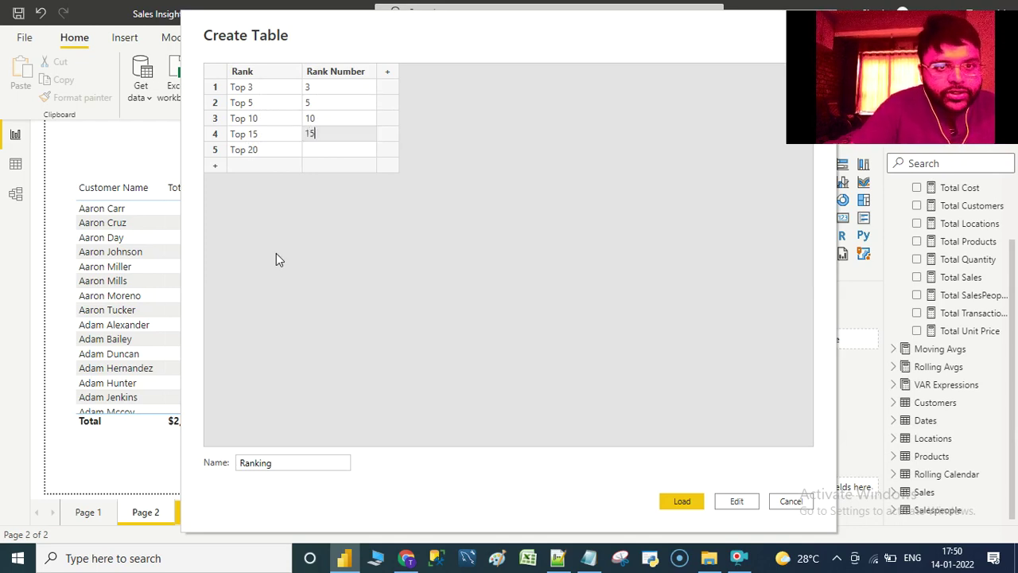
key("Return")
type("20")
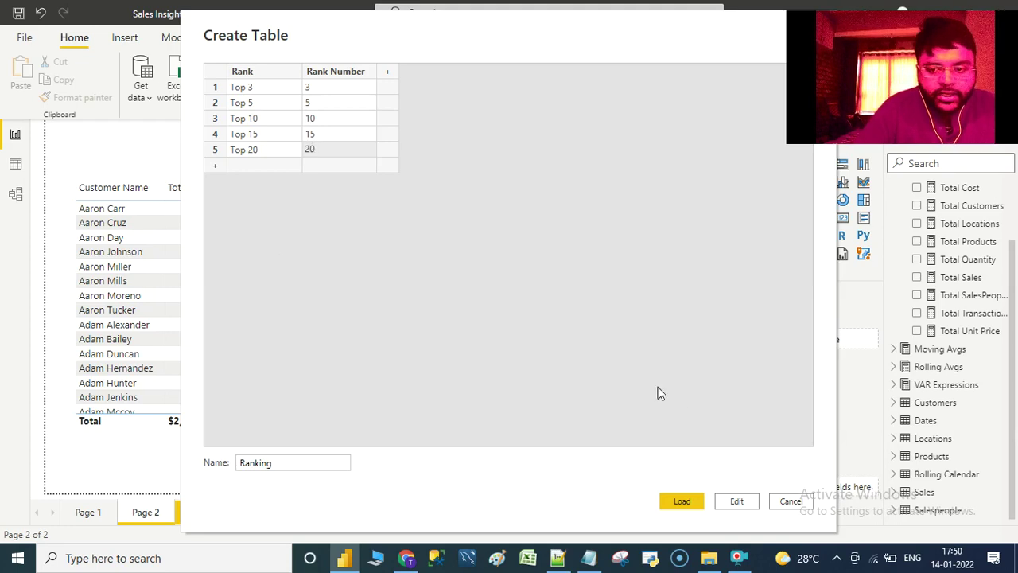
left_click(681, 501)
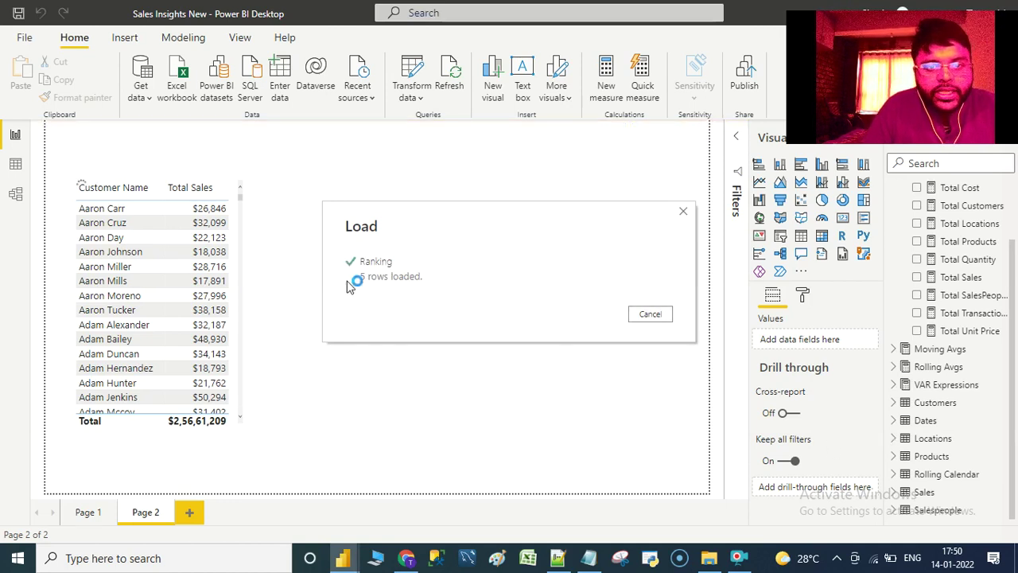
Sort the Ranking table's Rank column by Rank Number in the data view
left_click(14, 165)
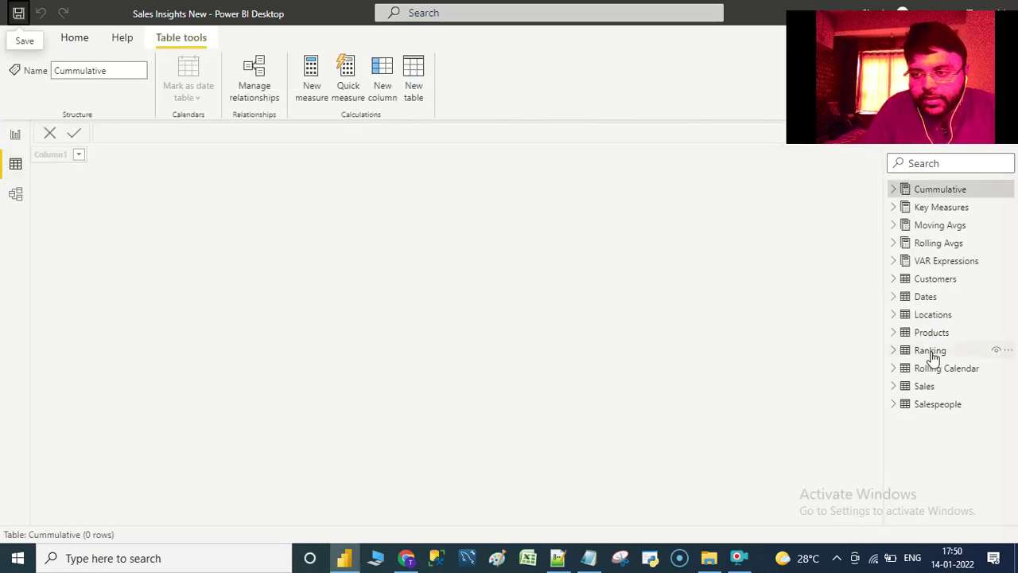
left_click(931, 352)
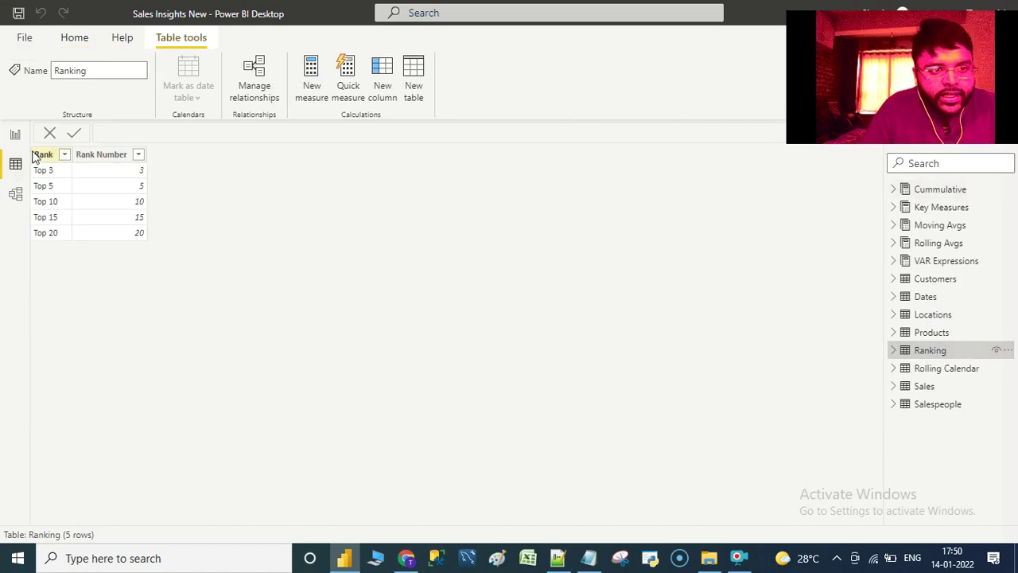
left_click(37, 157)
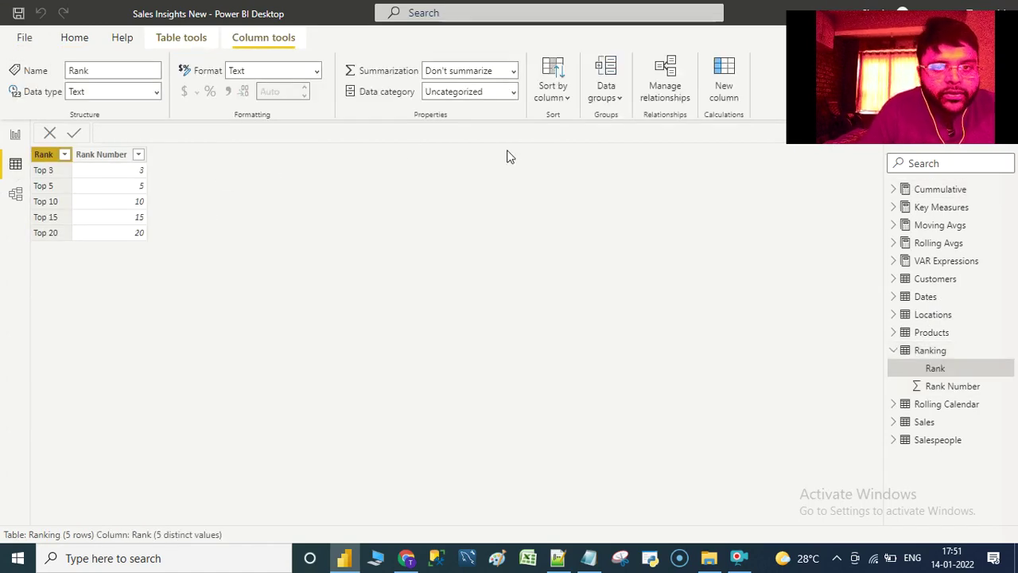
left_click(546, 97)
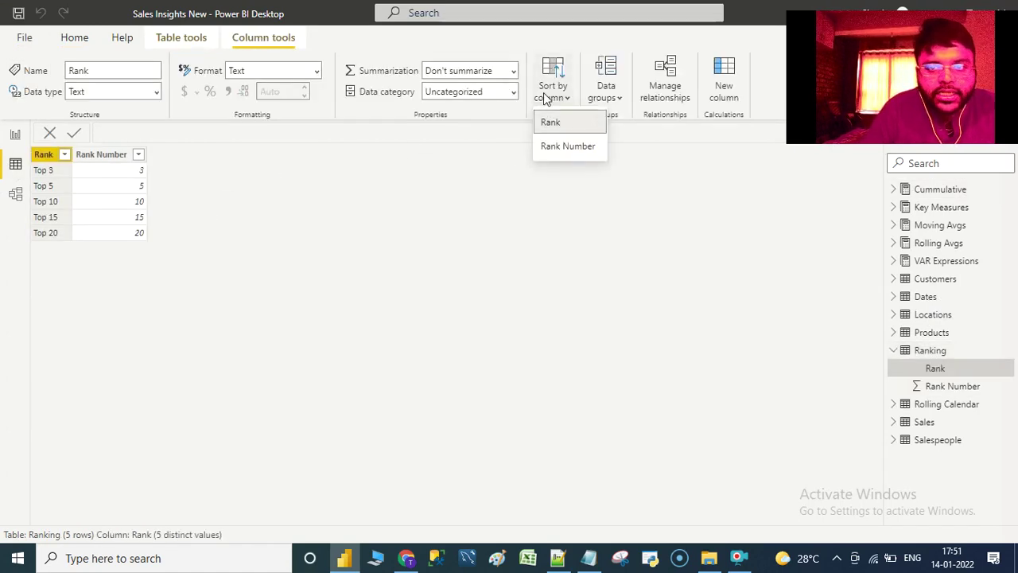
left_click(569, 146)
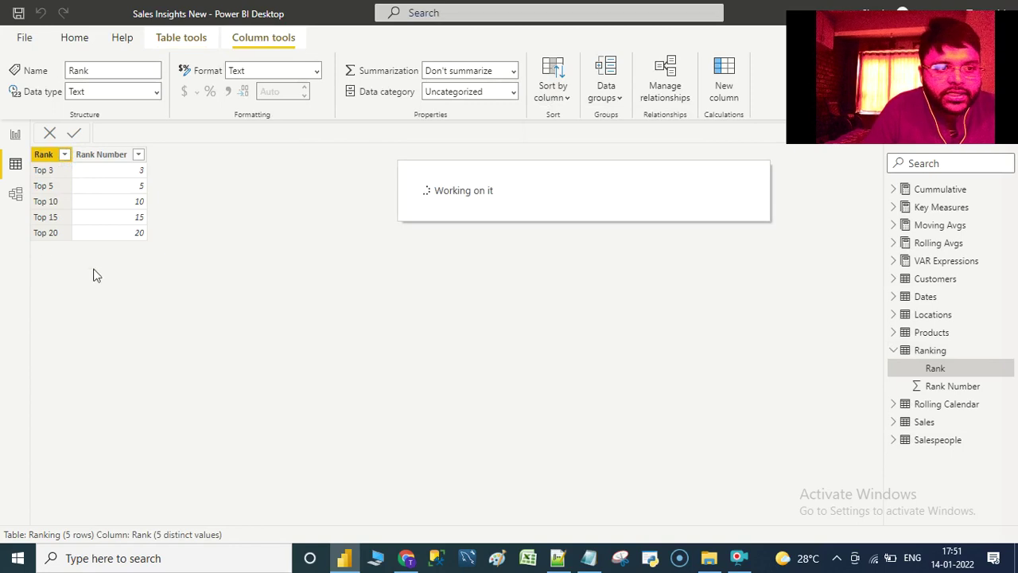
Add a slicer of the Ranking table's Rank field beside the customer table on report Page 2 and shorten it to fit its items
left_click(15, 135)
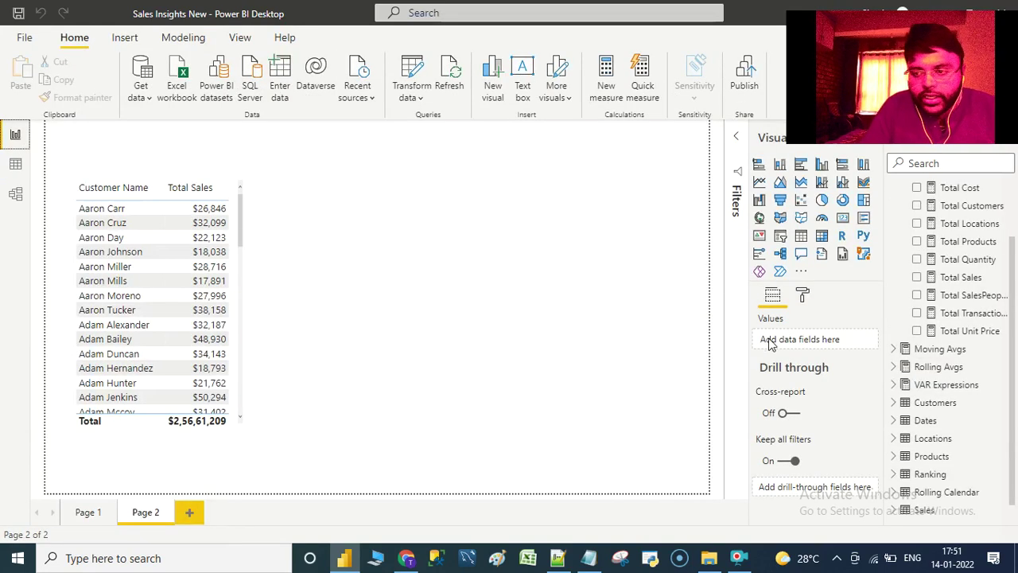
left_click(897, 474)
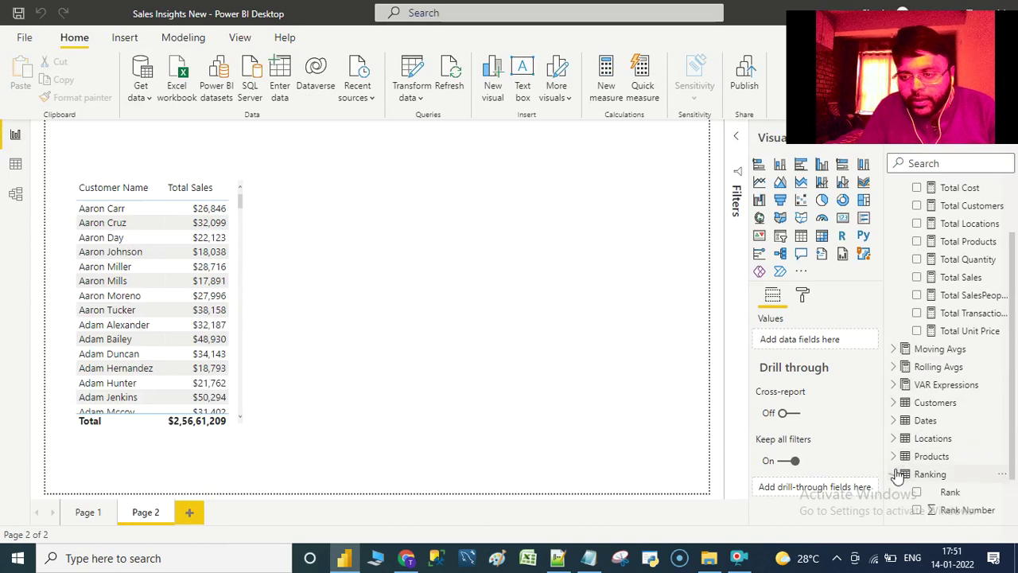
scroll(895, 472, "down", 1)
left_click_drag(952, 437, 341, 191)
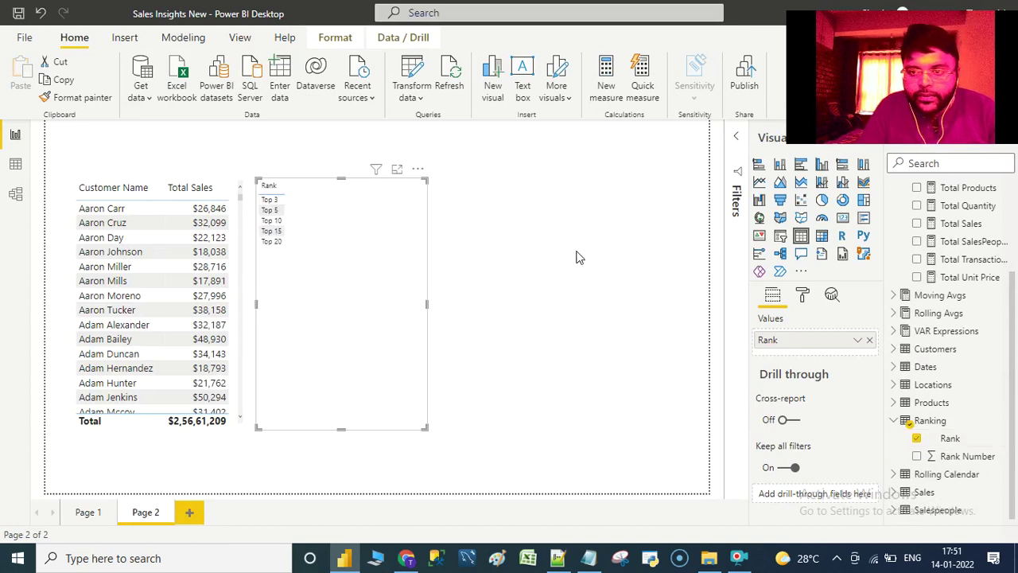
left_click(780, 236)
left_click_drag(340, 428, 340, 268)
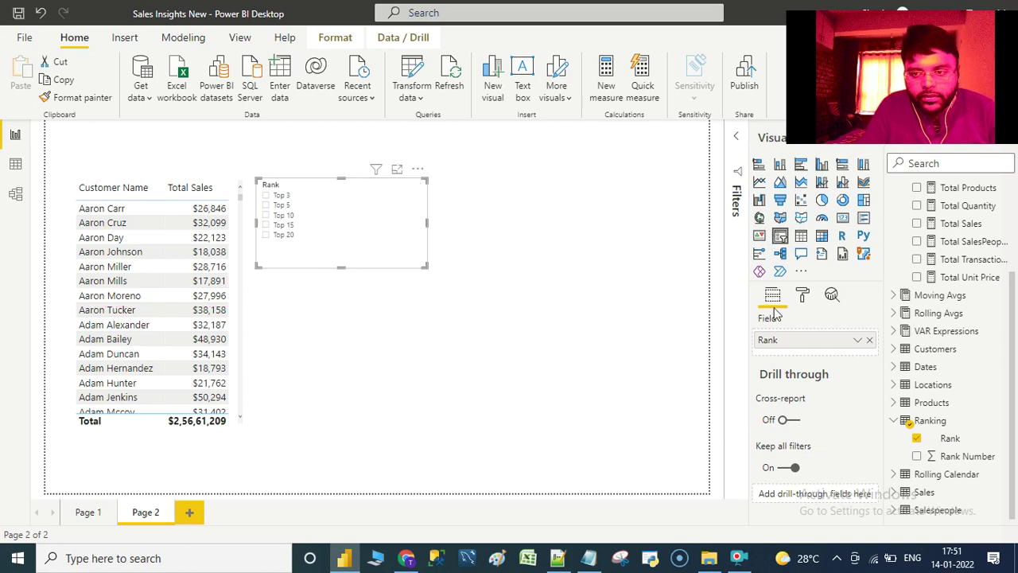
Set the Rank slicer's item text size to 14 pt
left_click(802, 299)
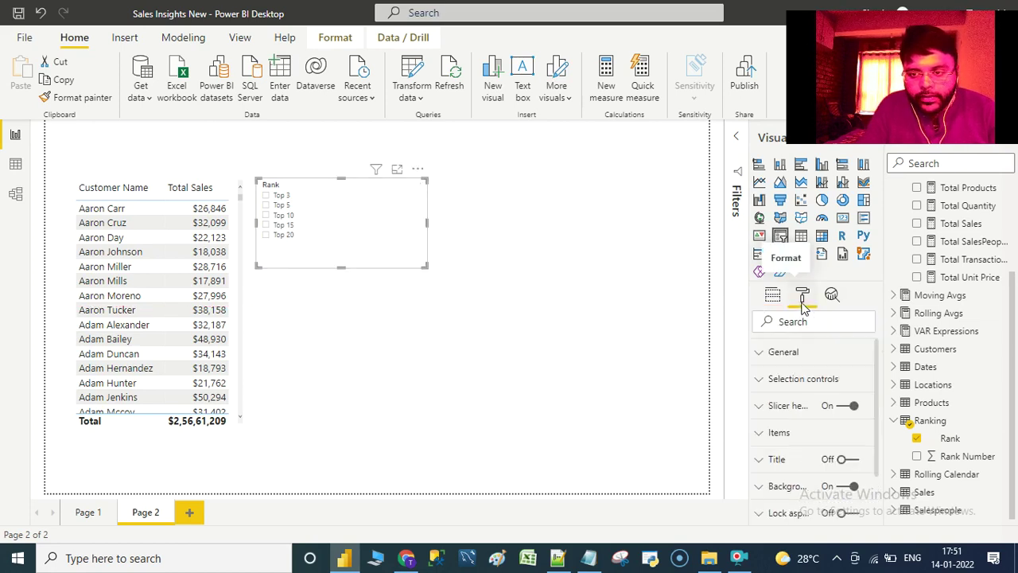
left_click(808, 431)
scroll(809, 431, "down", 3)
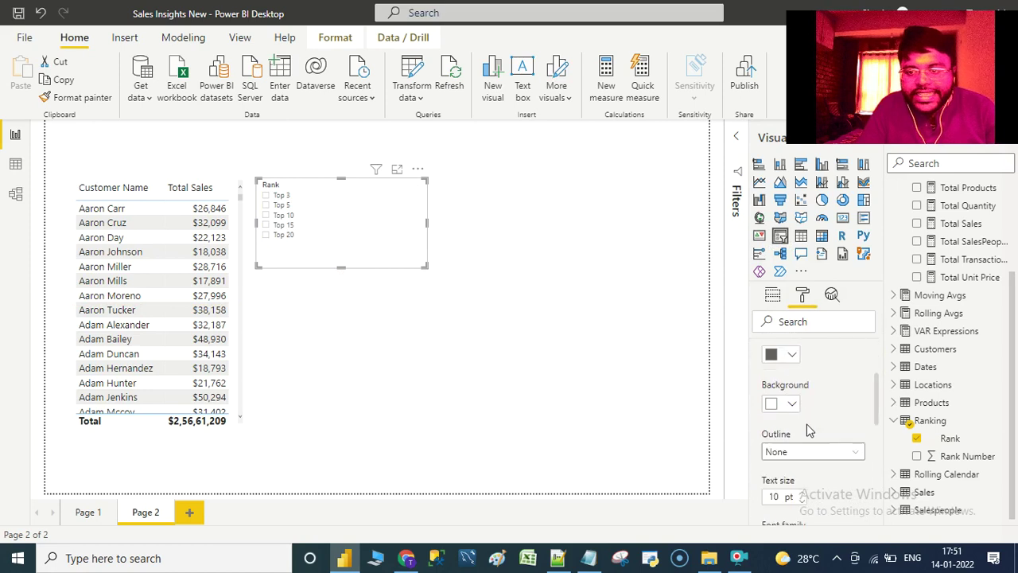
scroll(807, 429, "down", 3)
double_click(775, 417)
type("14")
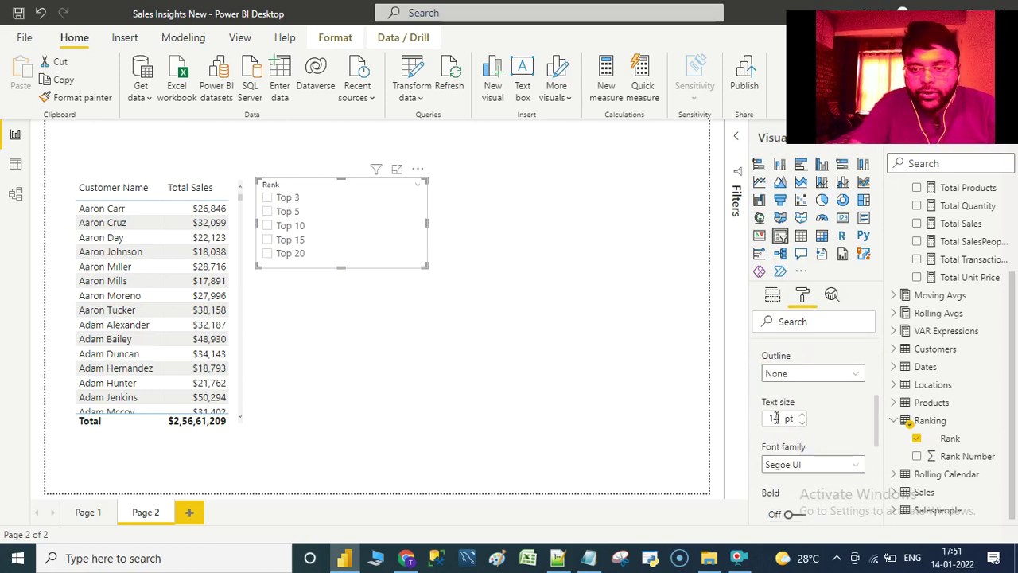
left_click(476, 334)
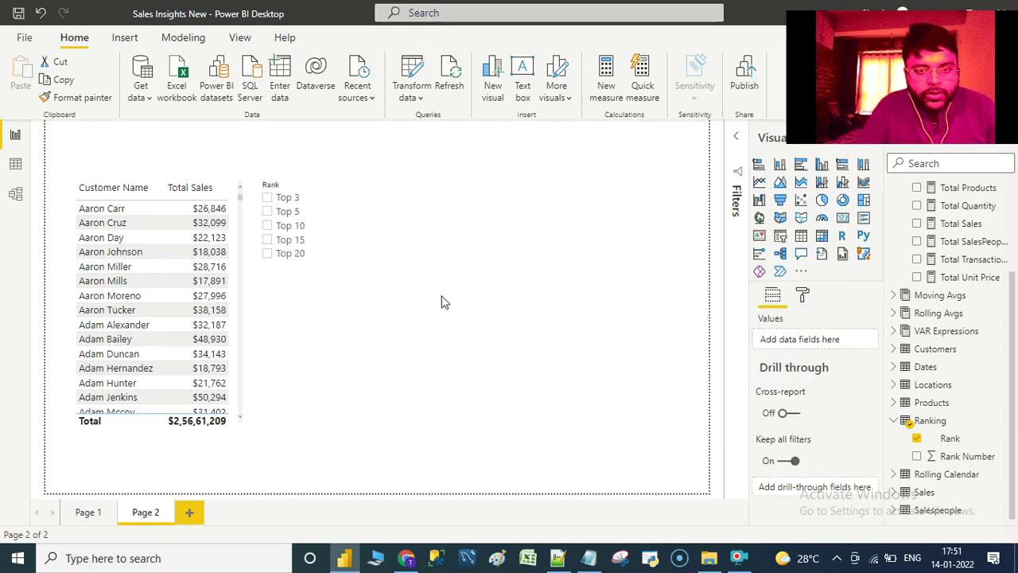
Try the Rank slicer by selecting Top 3, Top 5, Top 10 and Top 20 in turn, ending with no selection
left_click(395, 248)
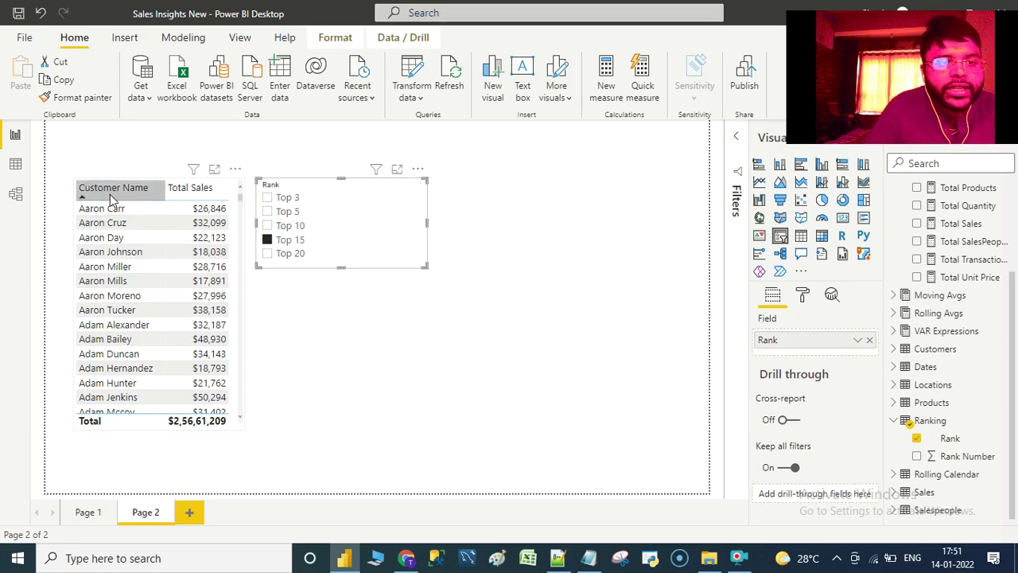
left_click(288, 200)
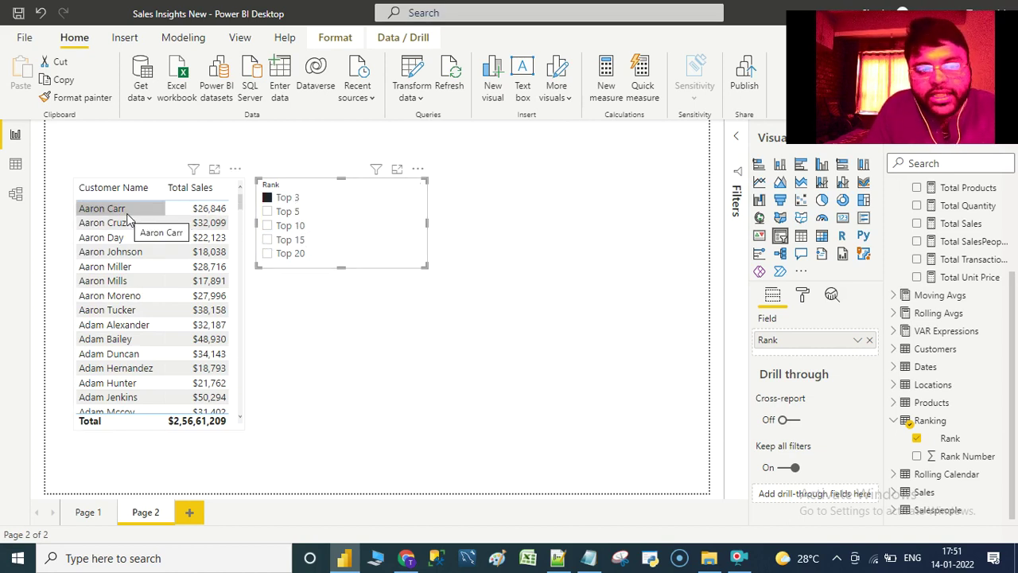
left_click(290, 213)
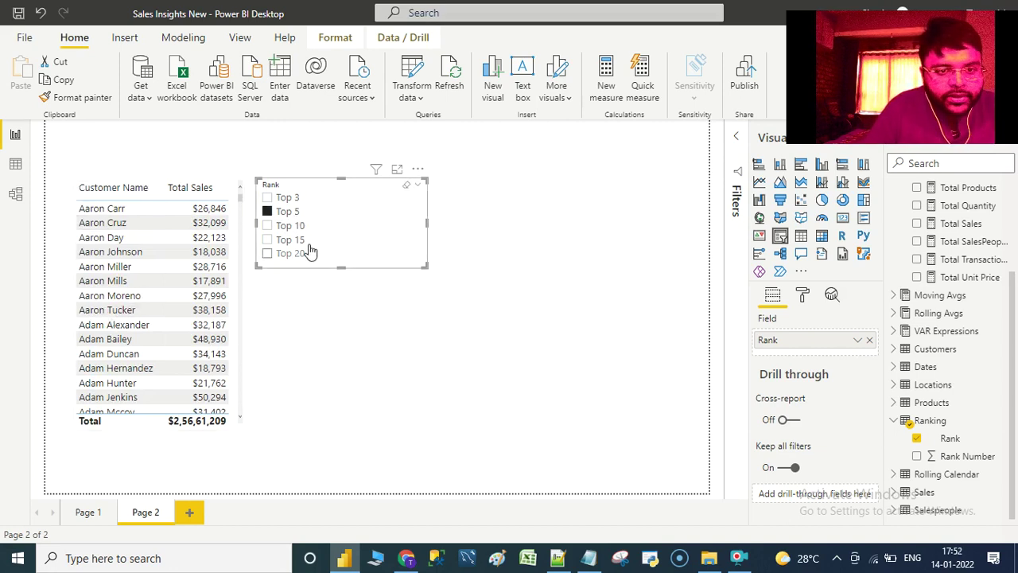
left_click(280, 228)
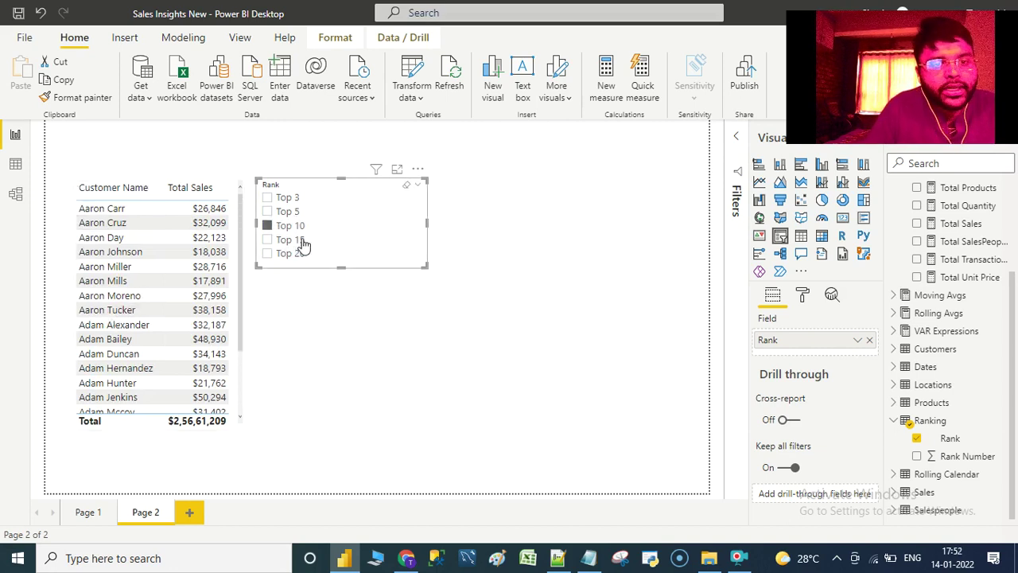
left_click(291, 254)
left_click(291, 254)
Narrow the Rank slicer to the width of its items, keeping it tall enough to show all five options
left_click_drag(424, 265, 329, 256)
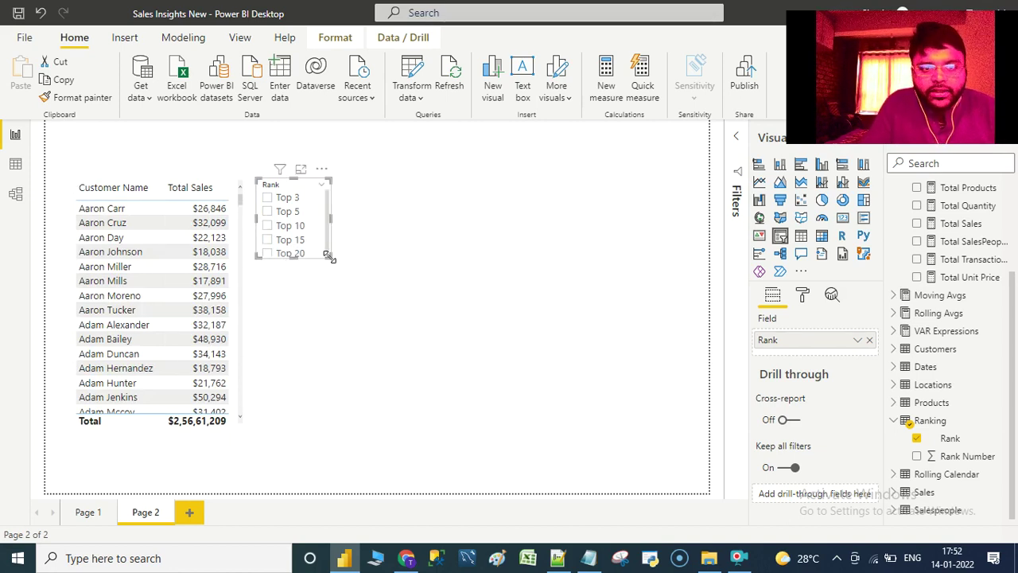
left_click_drag(331, 217, 341, 220)
left_click_drag(298, 259, 299, 268)
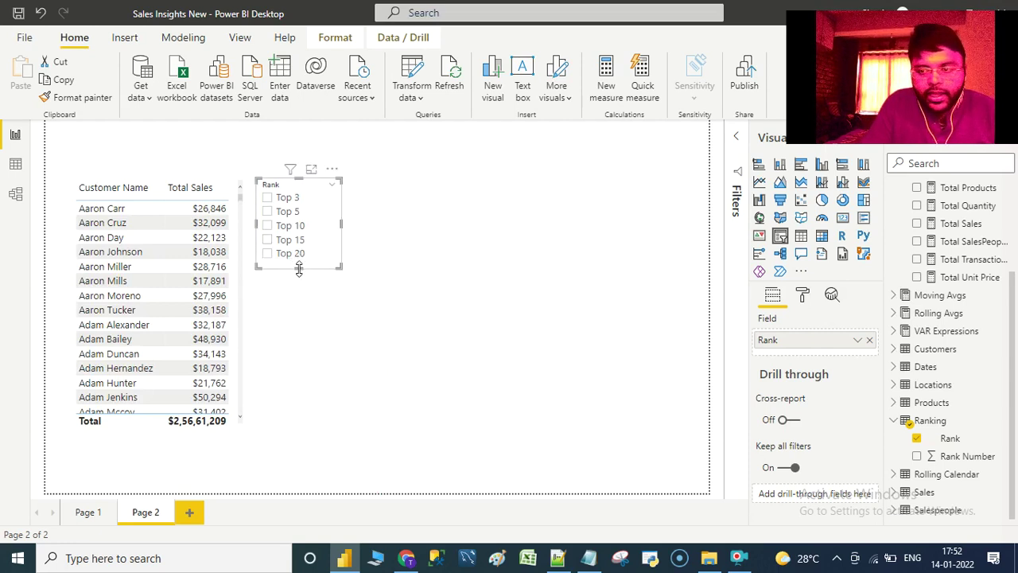
Create a new measure named Rank Select in the Ranking table and begin its formula with IF
left_click(968, 463)
right_click(967, 463)
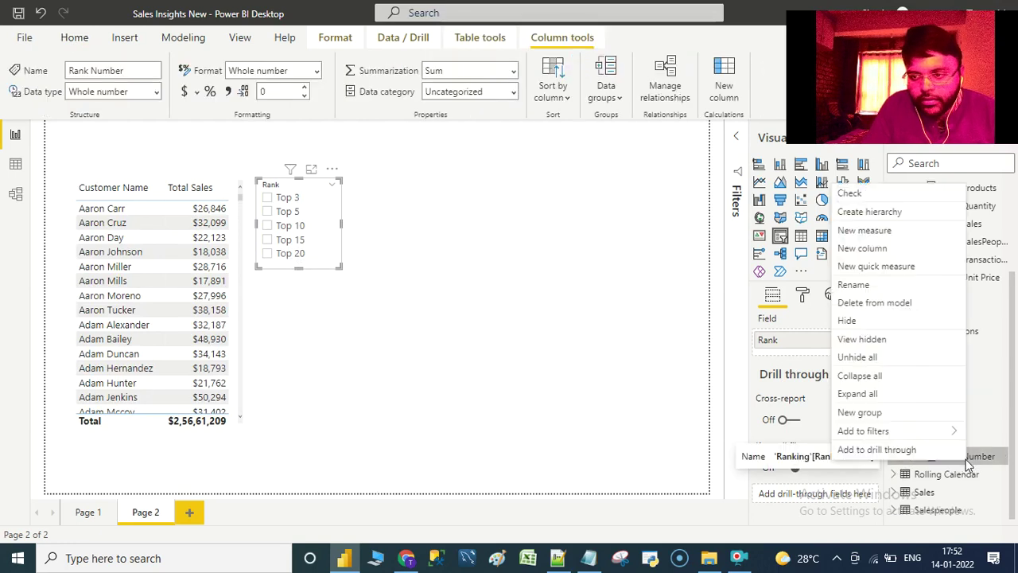
left_click(865, 232)
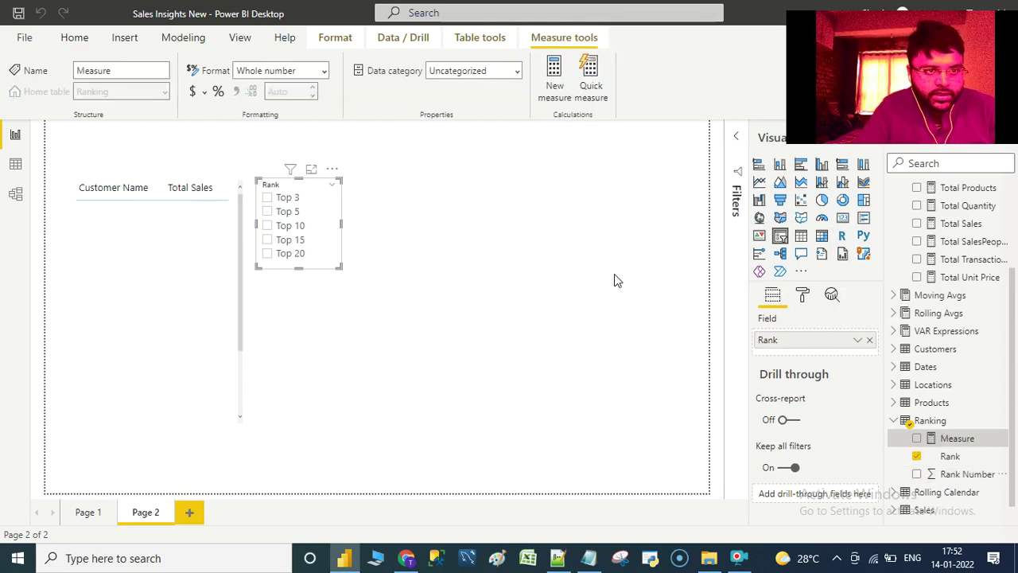
type("Rank Select =")
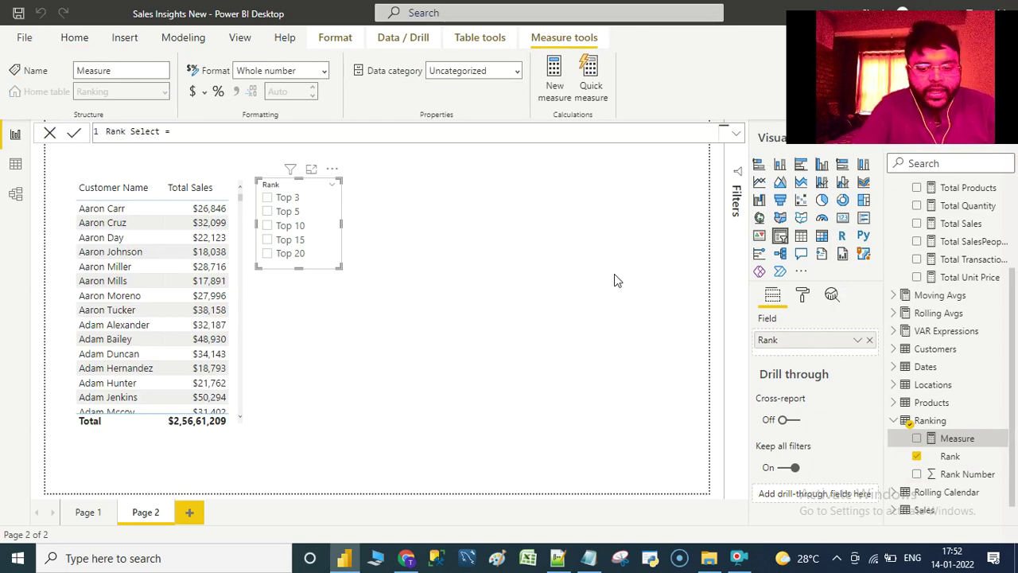
type("IF")
key("Tab")
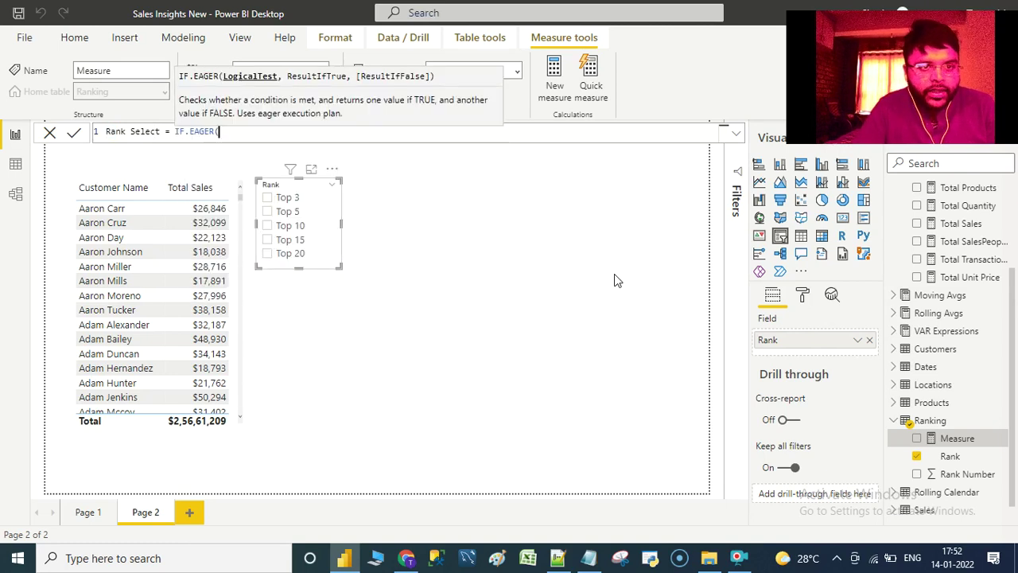
key("BackSpace")
key("BackSpace")
key("BackSpace")
key("BackSpace")
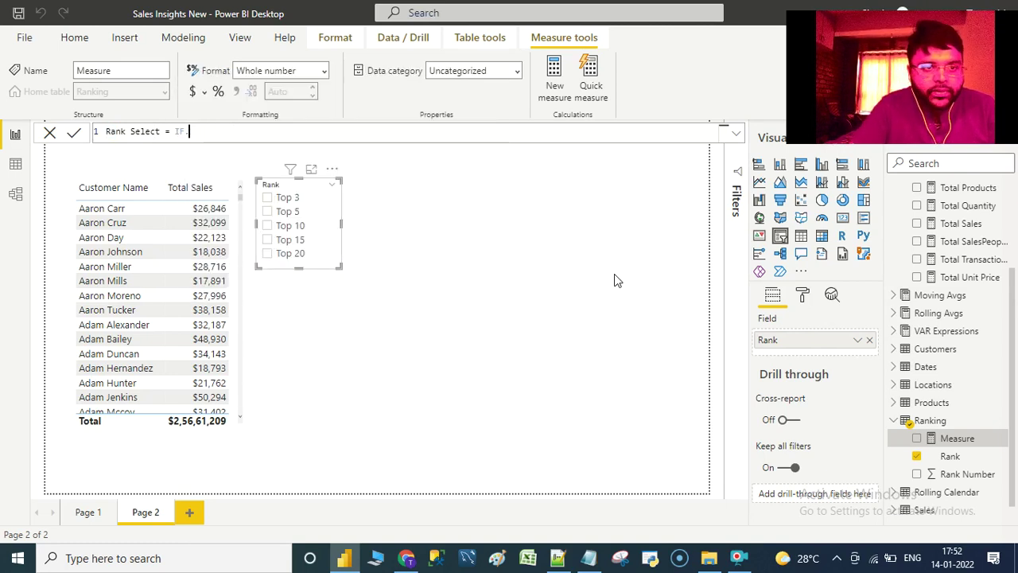
Set the IF condition of the Rank Select measure to HASONEVALUE(Ranking[Rank])
type("H")
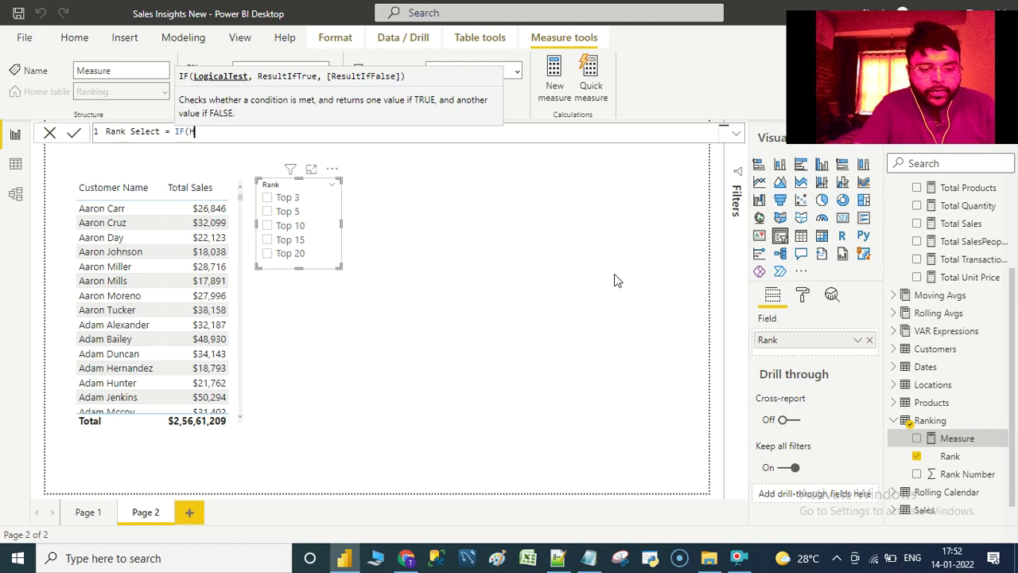
type("asone")
key("Down")
key("Tab")
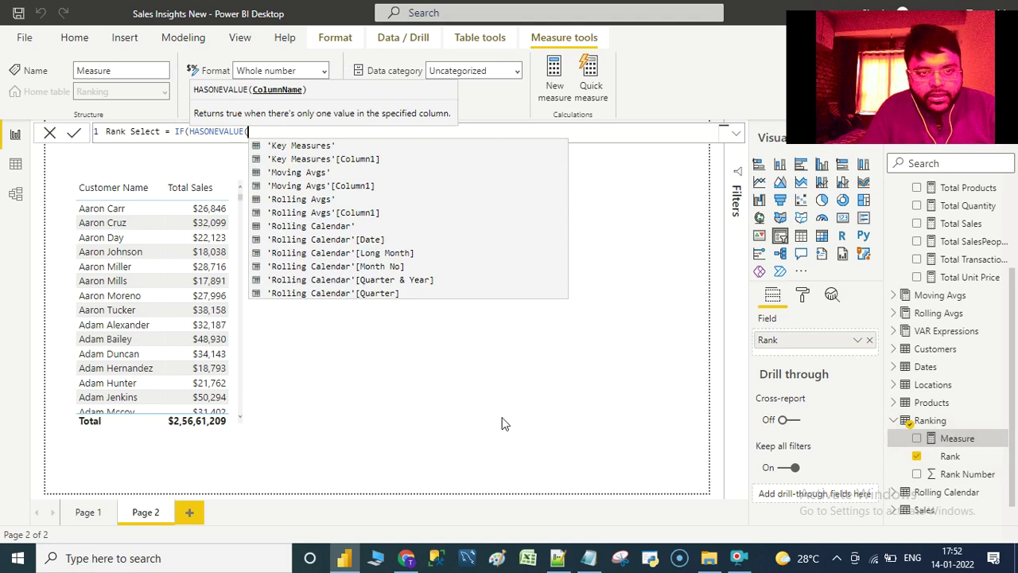
type("Ranking")
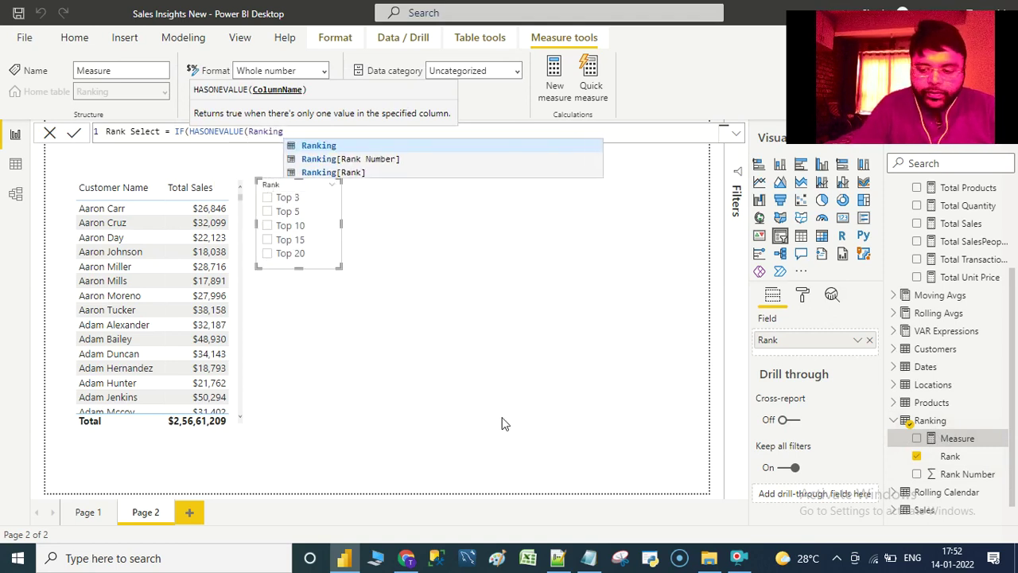
key("Down")
key("Down")
key("Tab")
type(")")
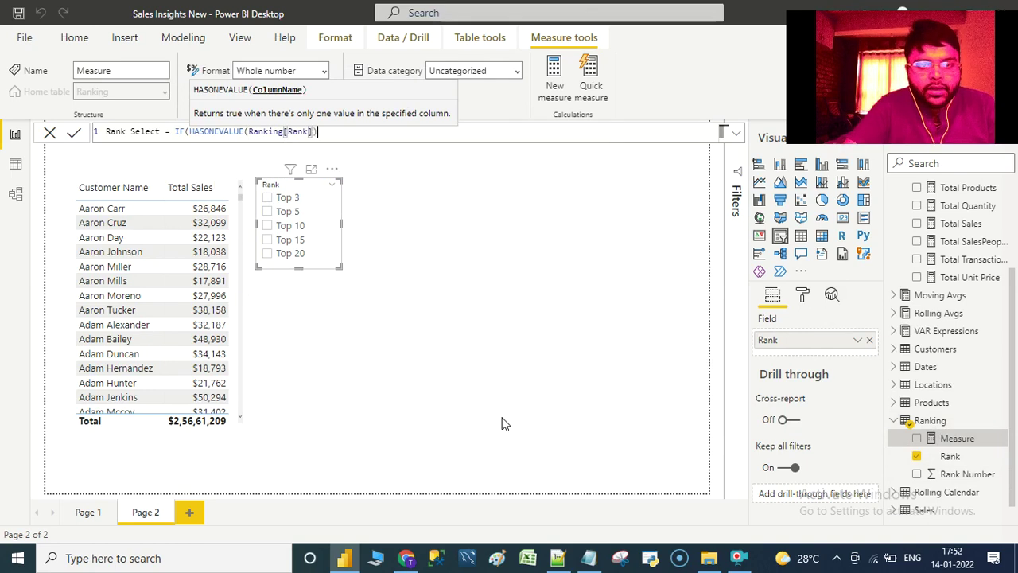
type(",")
key("shift+Return")
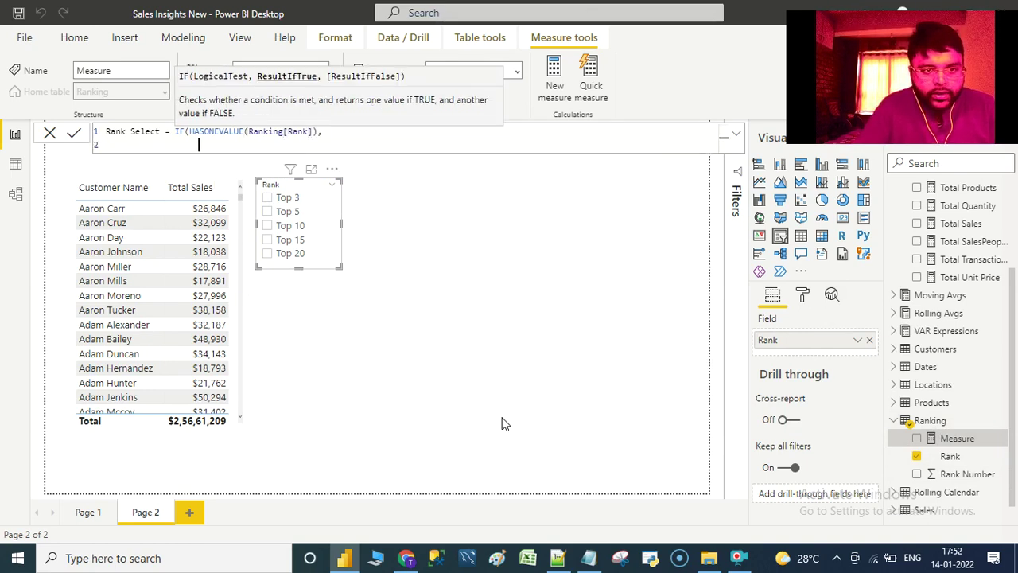
Complete the Rank Select formula with VALUES(Ranking[Rank Number]) as the true result and 1000 as the false result, and commit it
type("values")
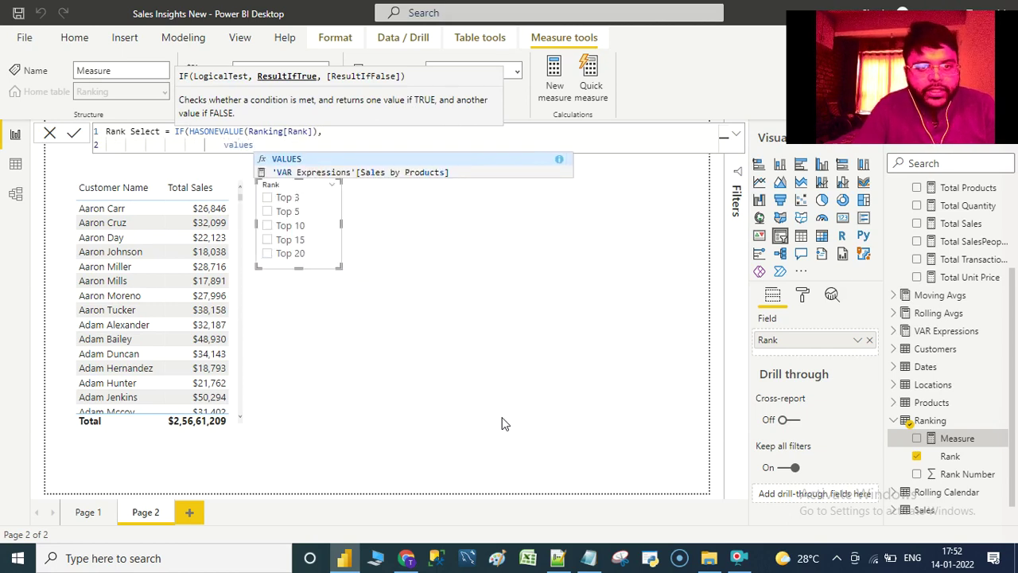
key("Tab")
type("ranking")
key("Down")
key("Tab")
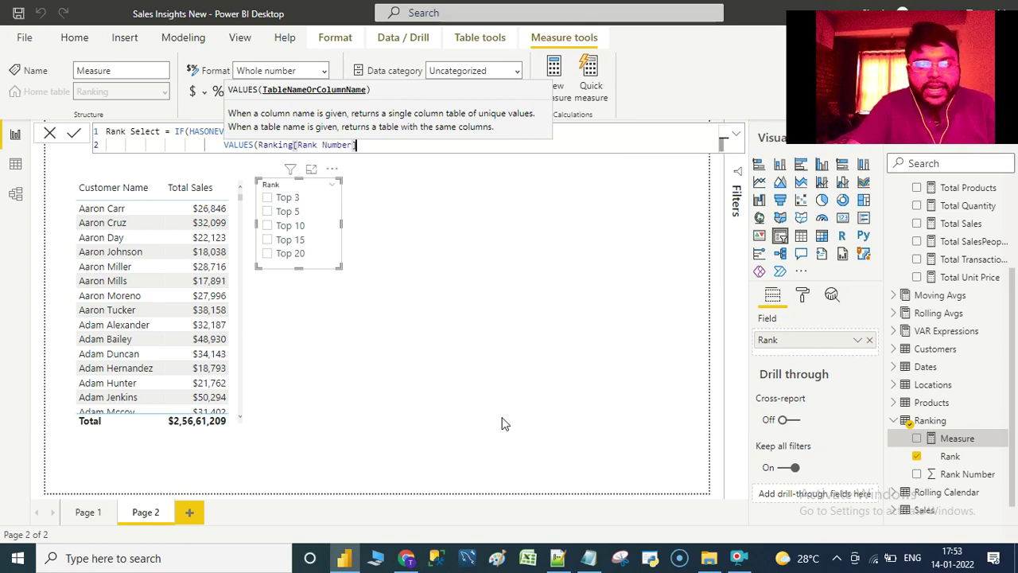
type("),")
key("shift+Return")
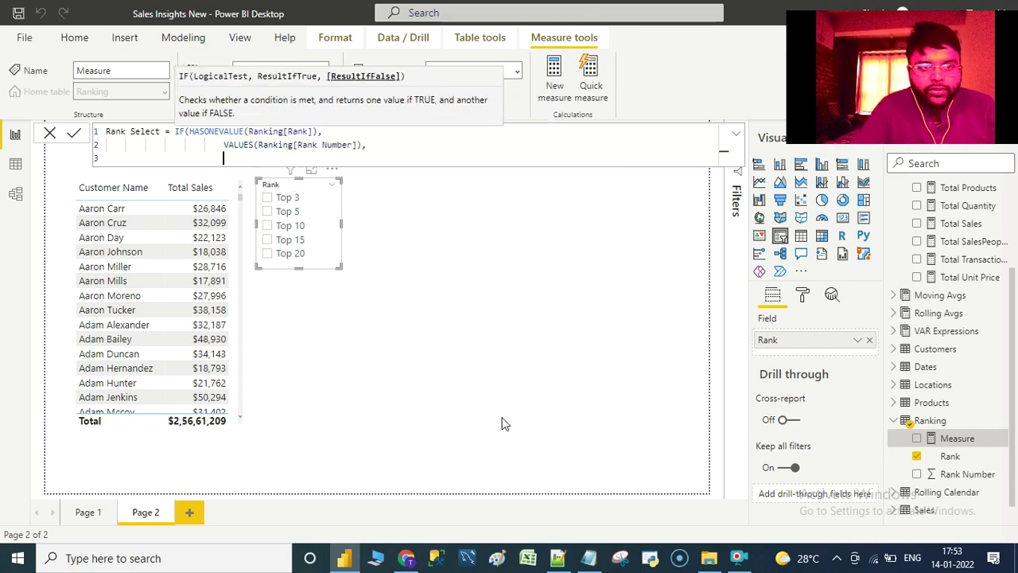
type("1000")
key("shift+Return")
type(")")
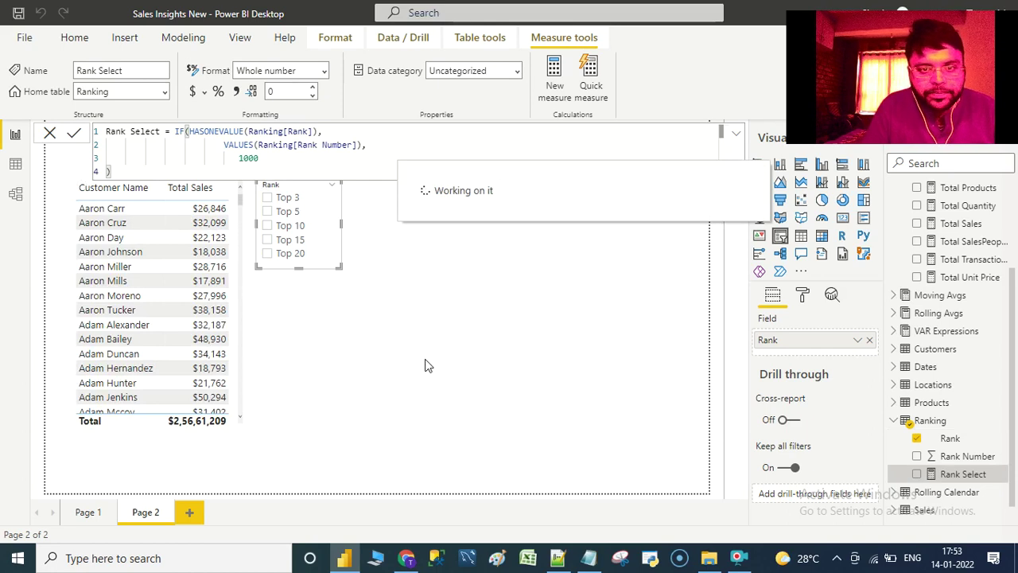
Add a card visual of the Rank Select measure directly below the Rank slicer
left_click(427, 300)
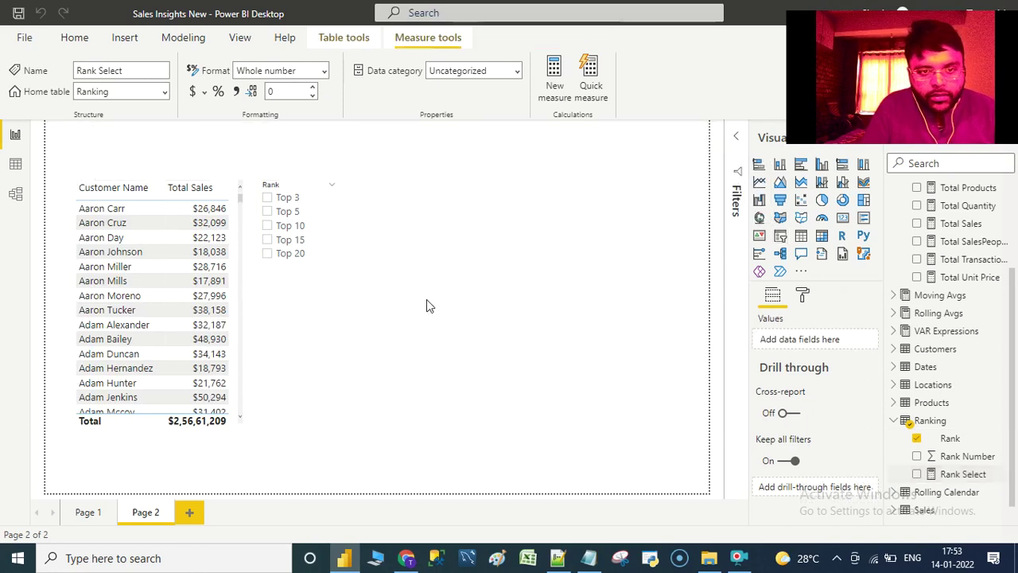
left_click_drag(962, 474, 326, 316)
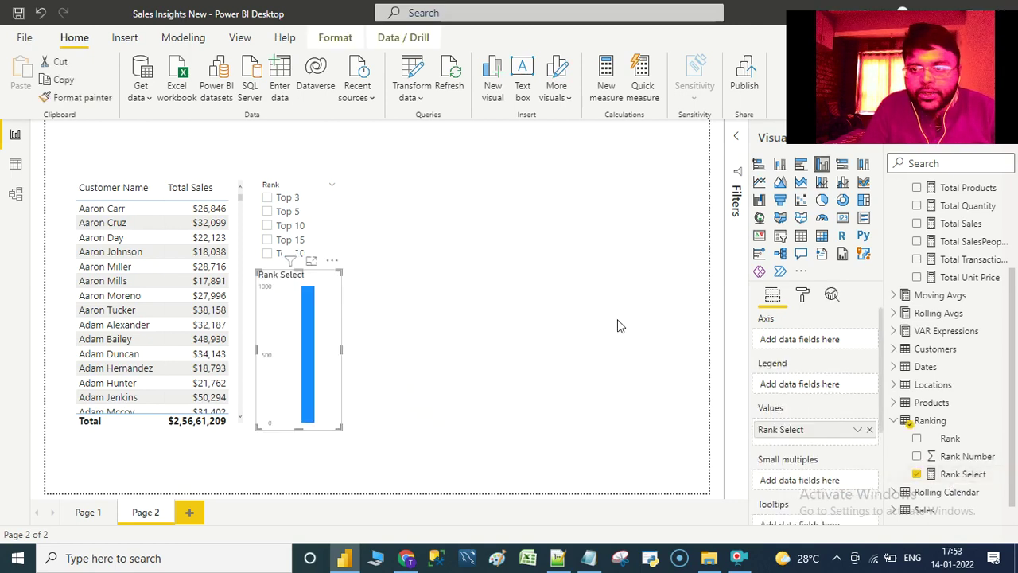
left_click(844, 218)
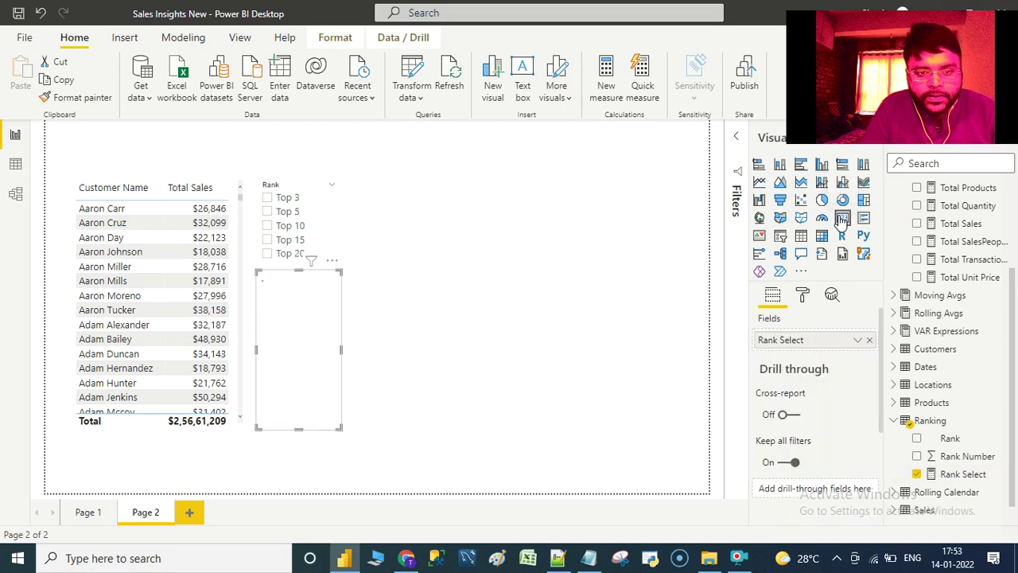
Check the Rank Select card against each slicer option: Top 3, Top 5, Top 10, Top 15 and Top 20
left_click(286, 199)
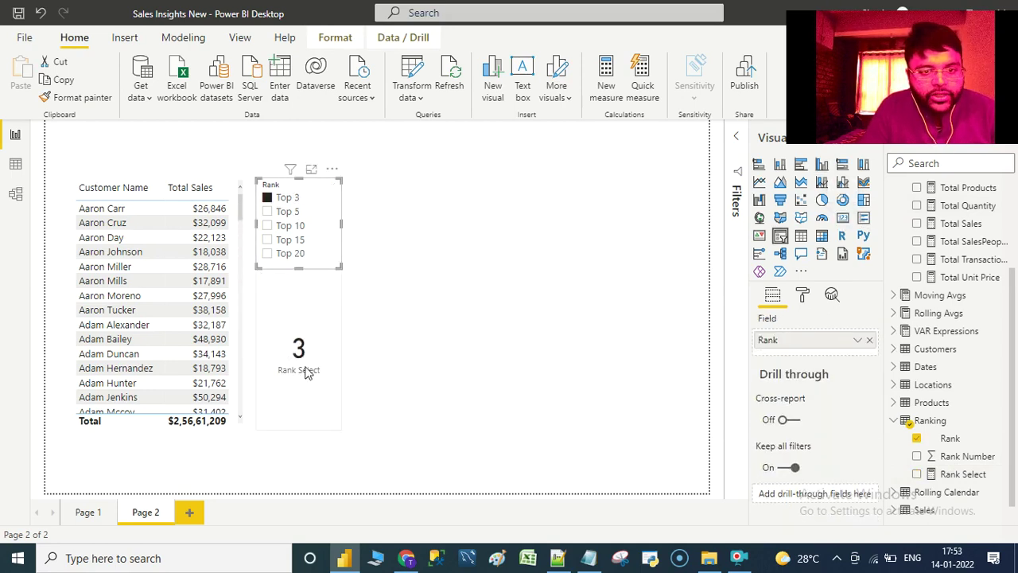
left_click(288, 213)
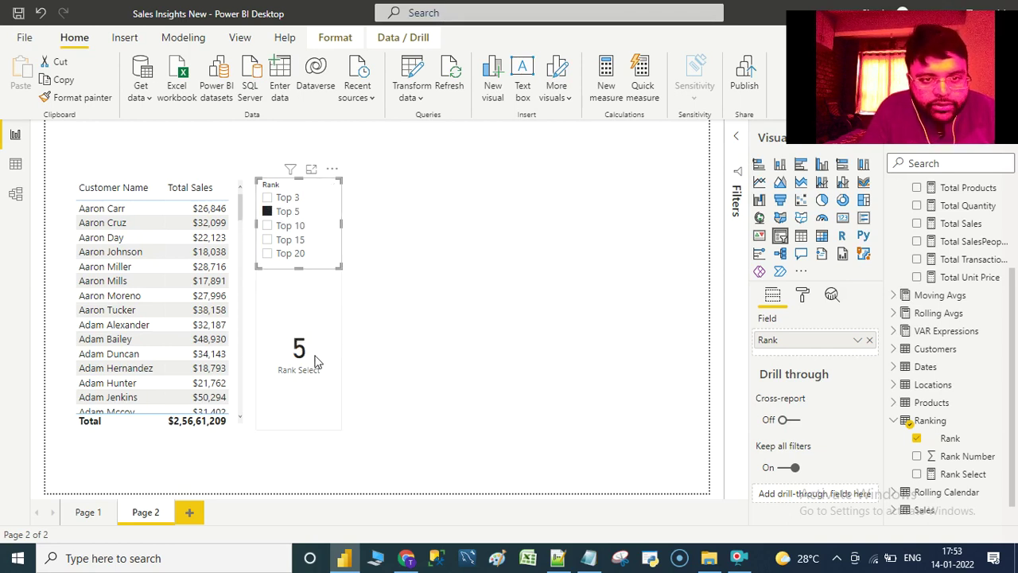
left_click(289, 227)
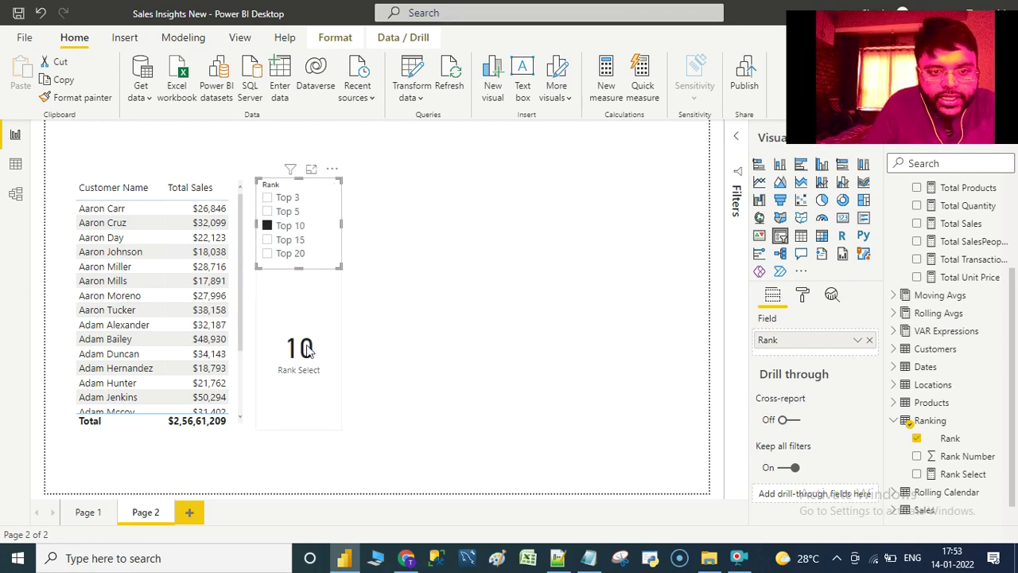
left_click(285, 240)
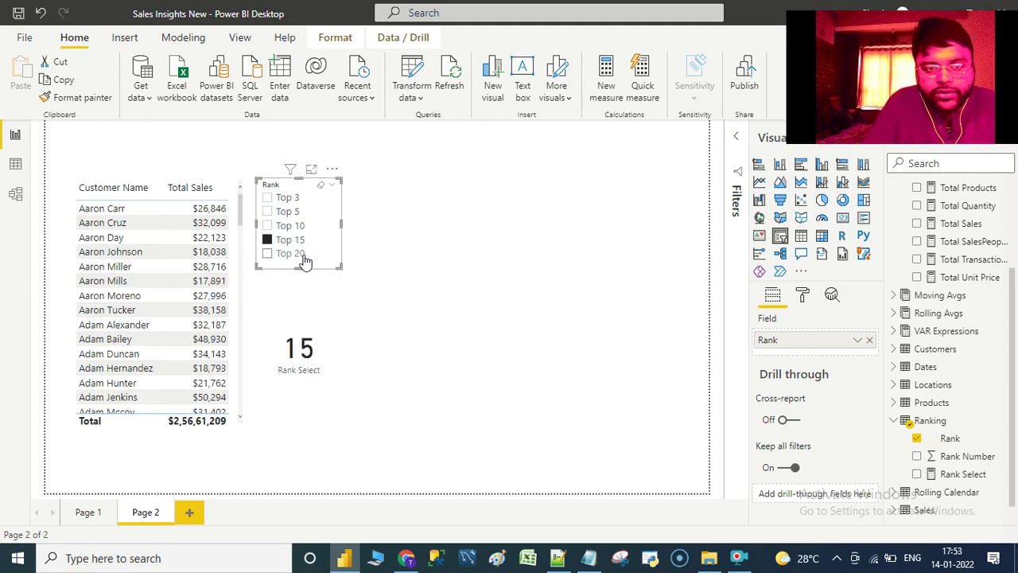
left_click(293, 255)
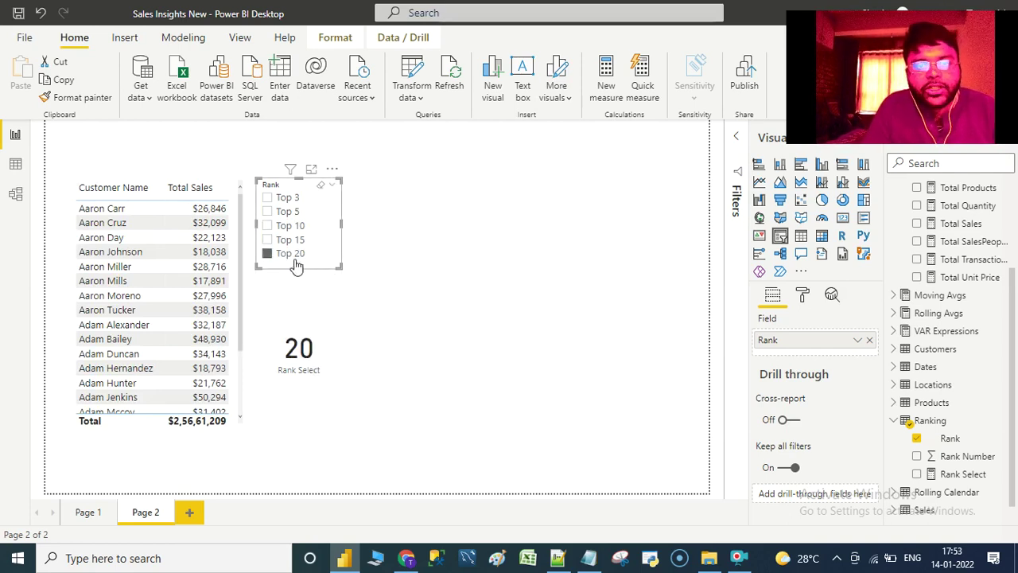
Shorten the Rank Select card to fit its value and clear the Top 20 selection in the slicer
left_click(304, 307)
left_click_drag(299, 429, 303, 330)
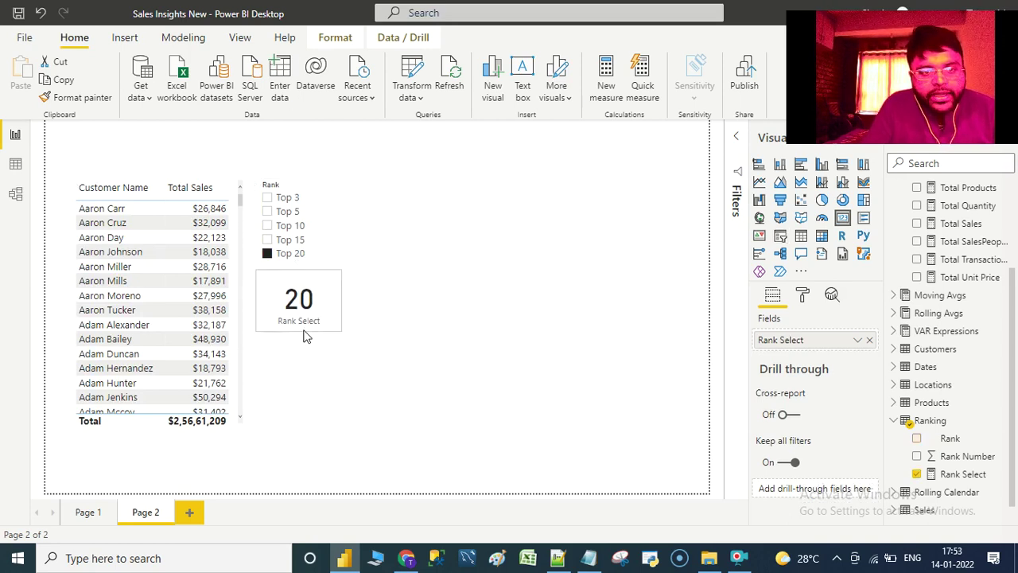
left_click(290, 255)
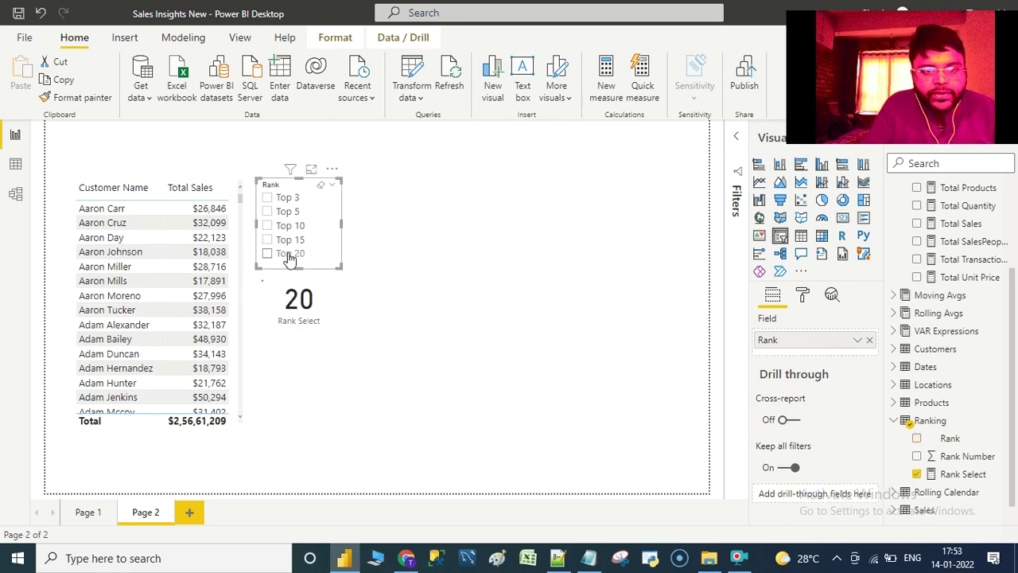
left_click(323, 310)
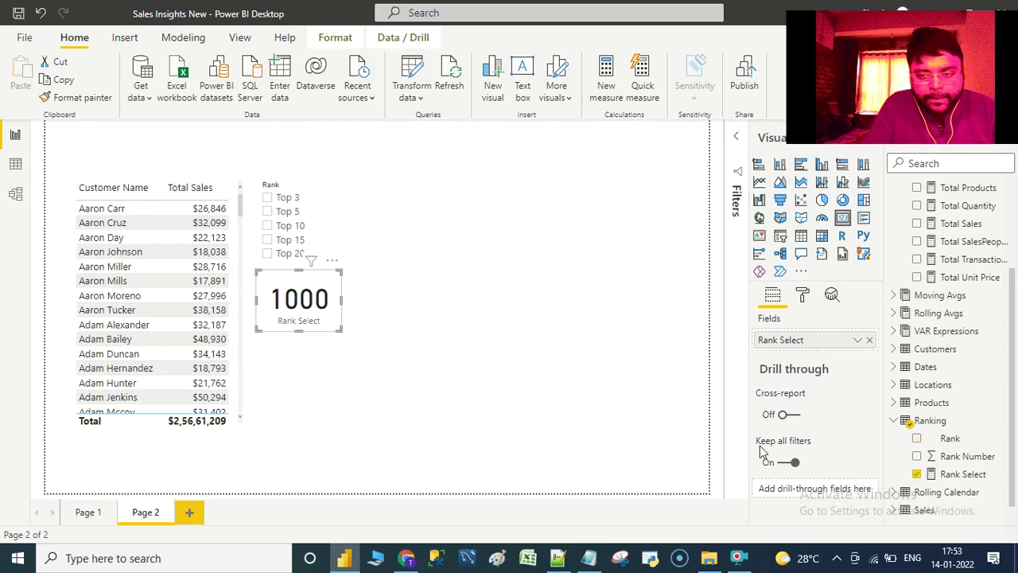
Review the Rank Select formula, and check the card with Top 3 selected and with the slicer cleared
left_click(958, 475)
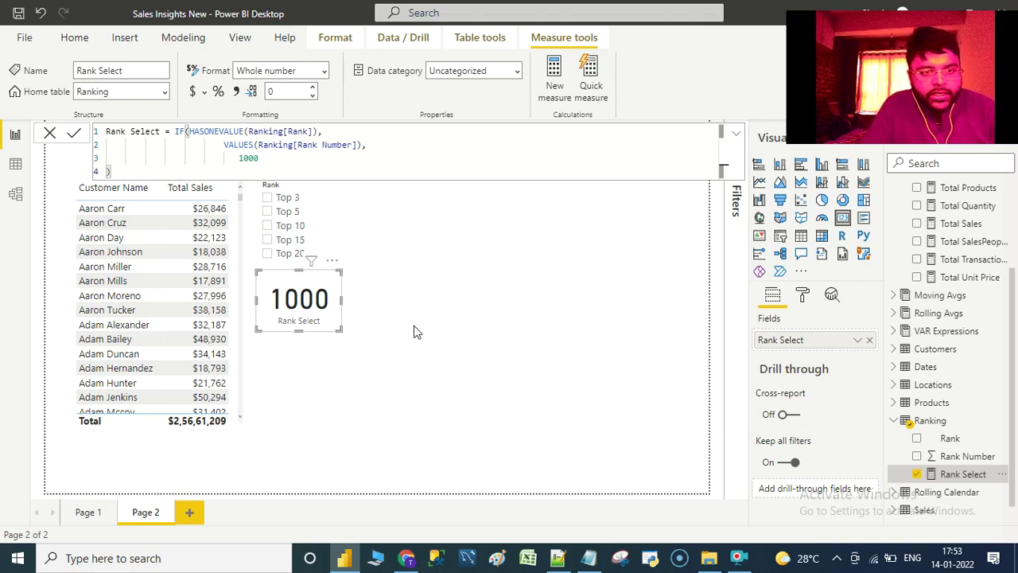
left_click(737, 133)
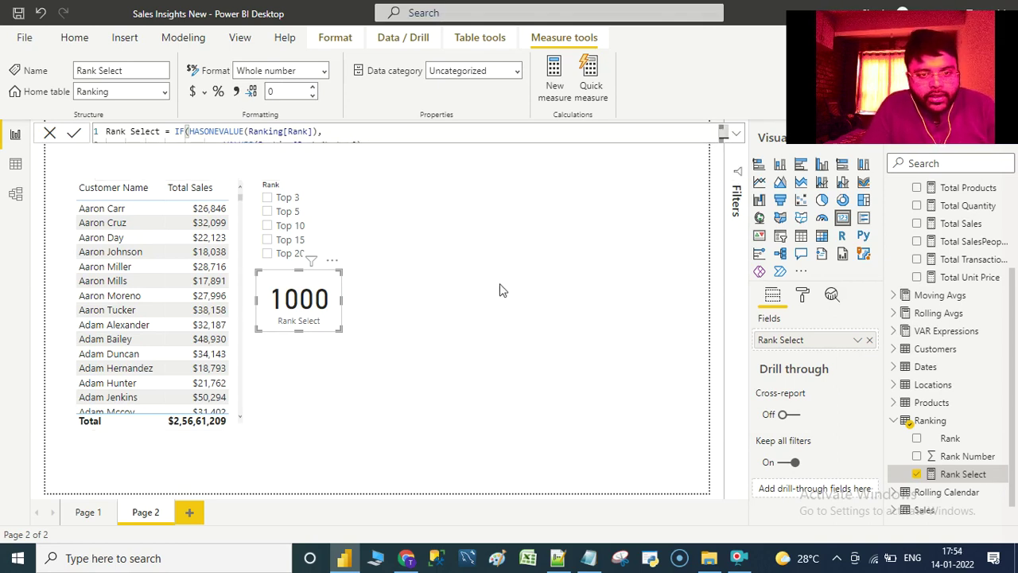
left_click(294, 201)
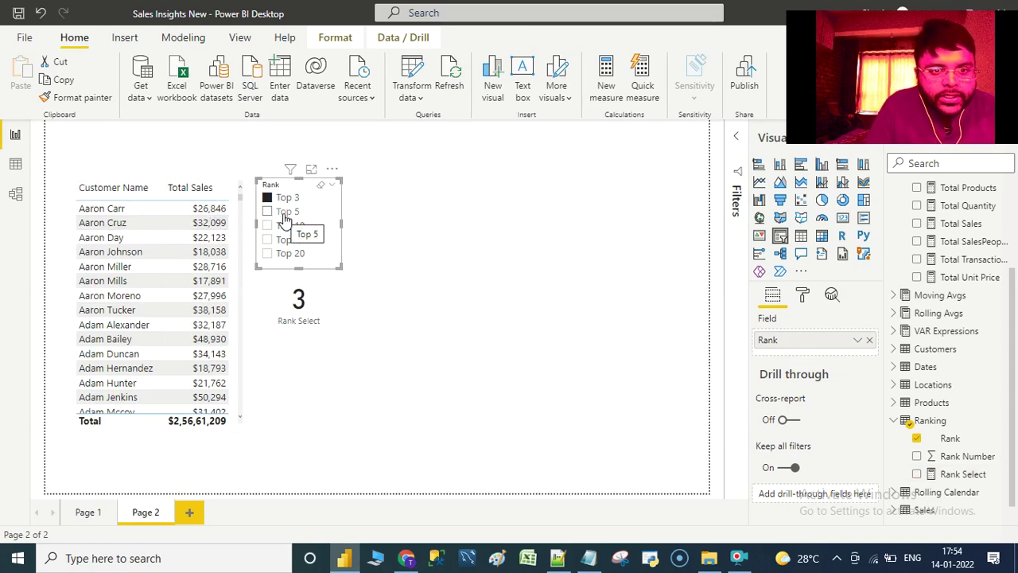
left_click(285, 199)
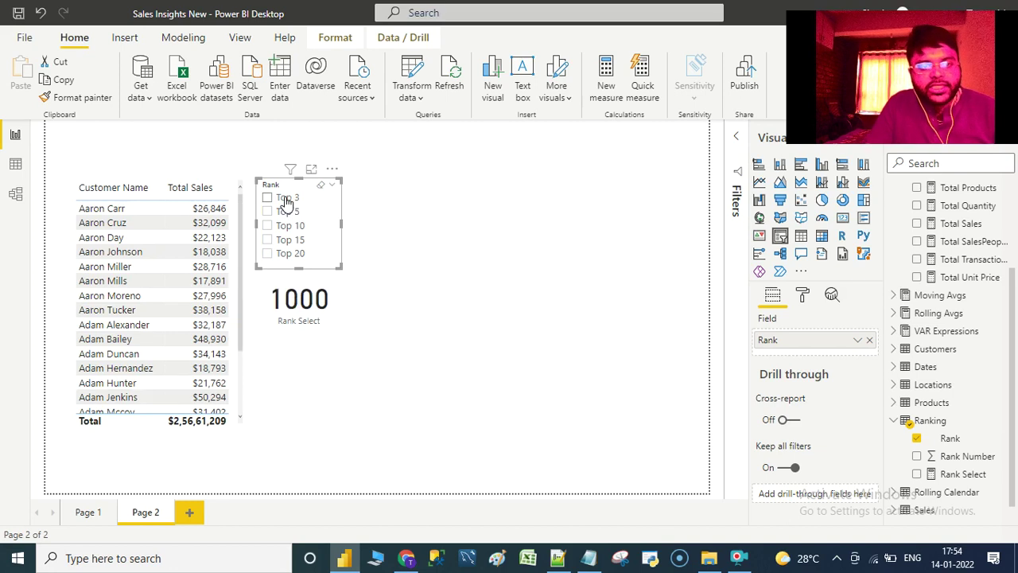
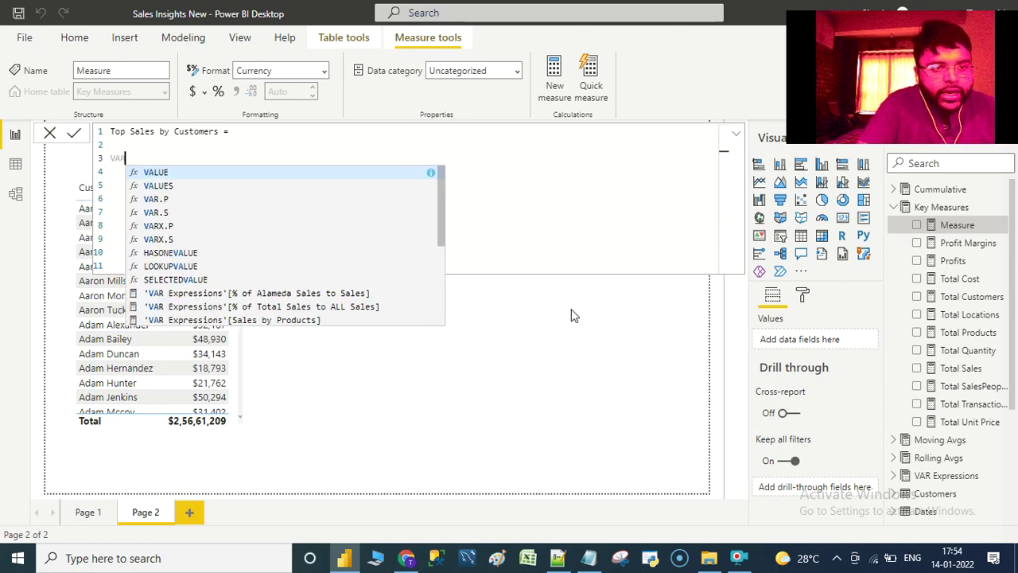
Define the variable RankingDimension in the Top Sales by Customers measure as VALUES(Customers[Customer Name])
type("nki")
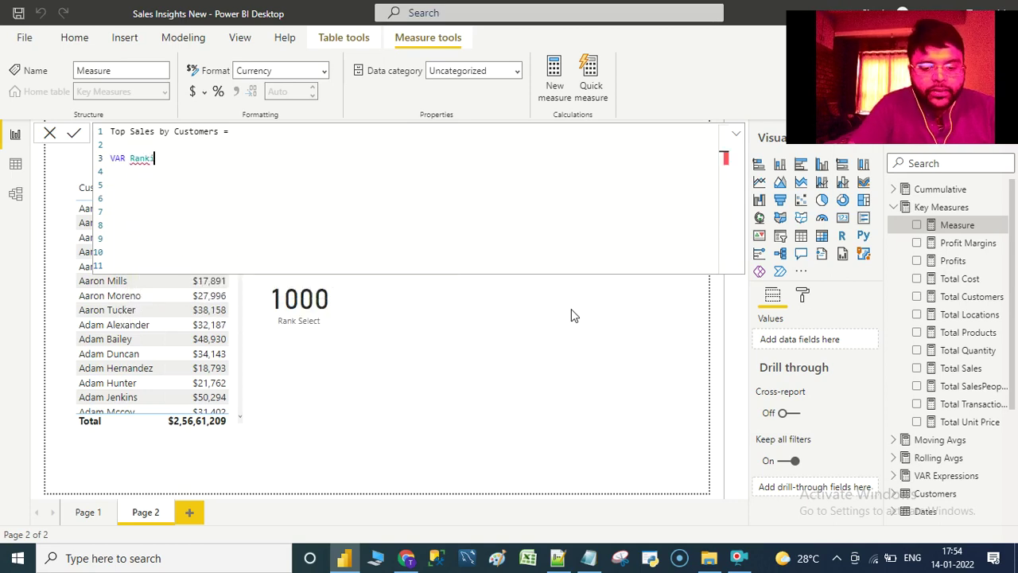
type("ngDim")
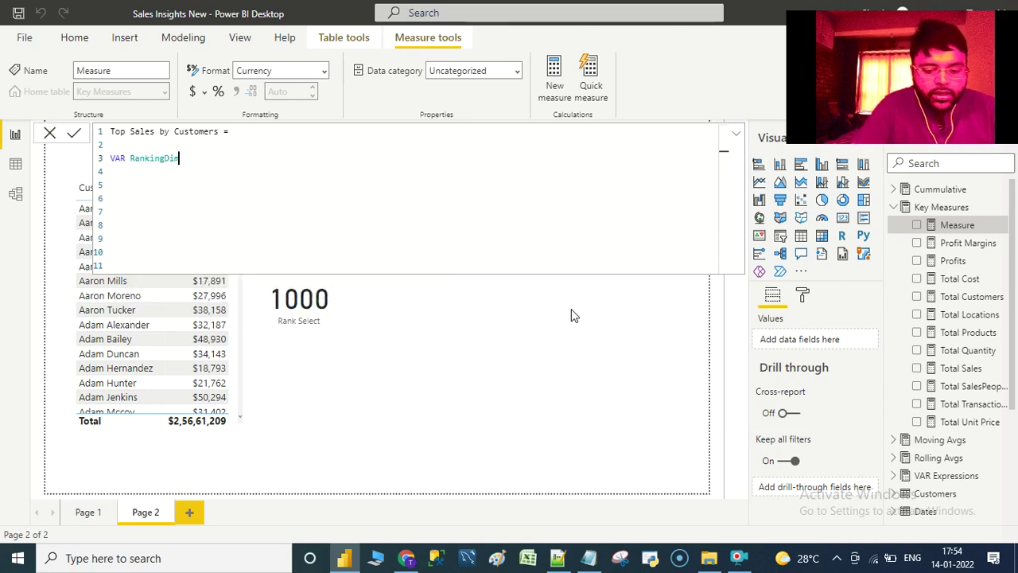
type("ension = values")
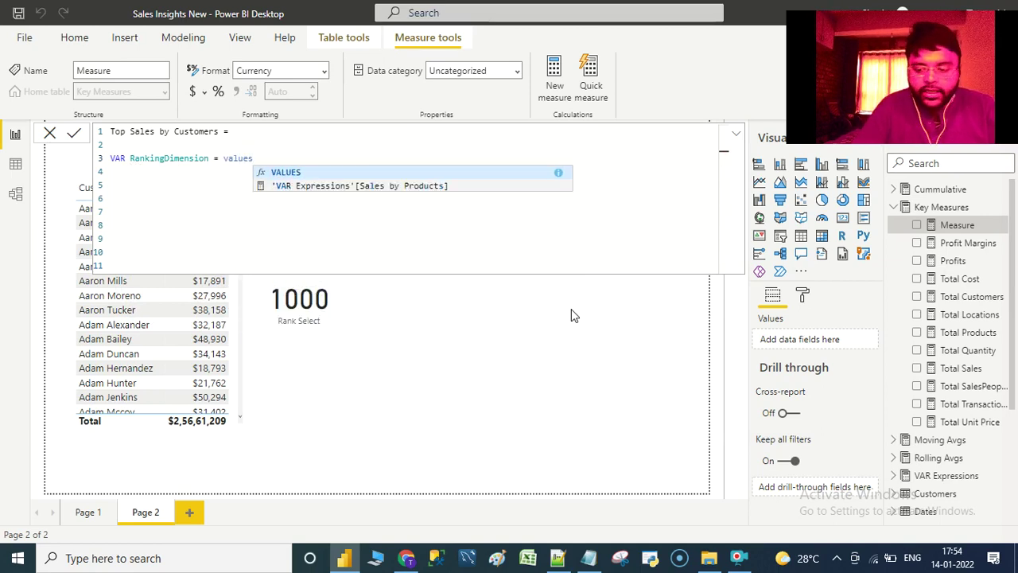
type("(cus")
key("Down")
key("Down")
key("Tab")
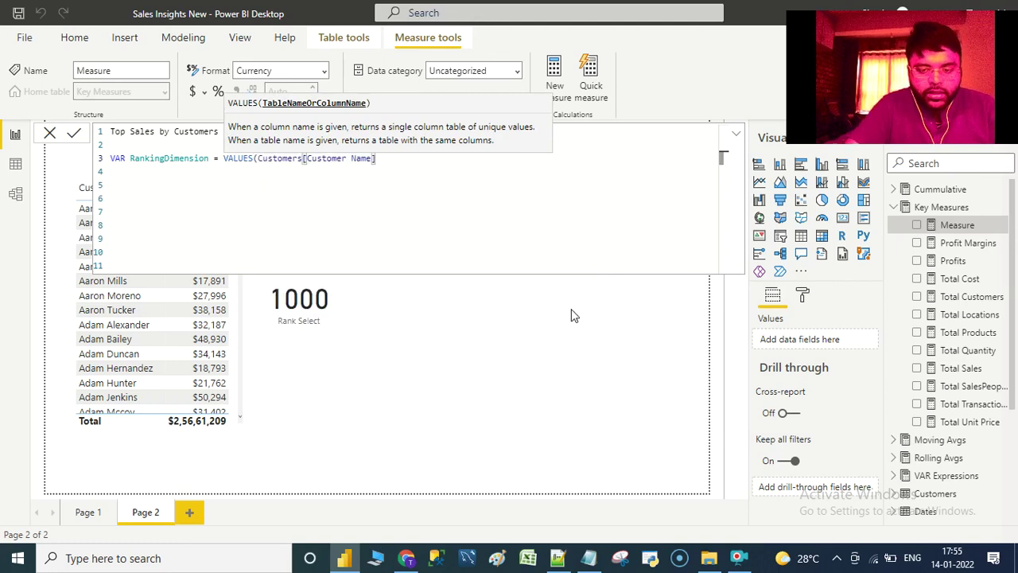
type(")")
Add a second variable, RankingSelection, on the following line and set it to the [Rank Select] measure
key("shift+Return")
type("VAR Rank")
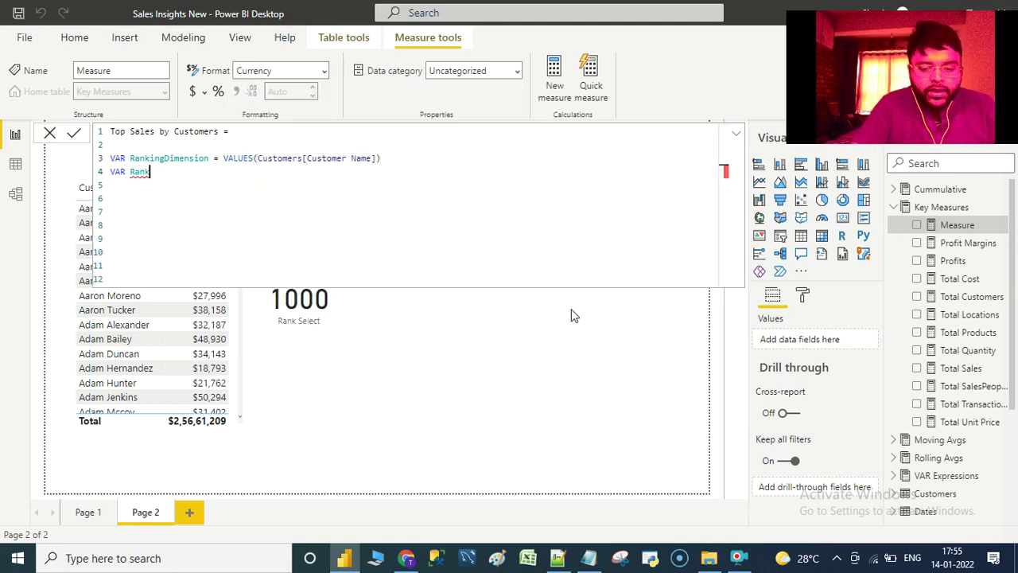
type("ingSelection = [rank")
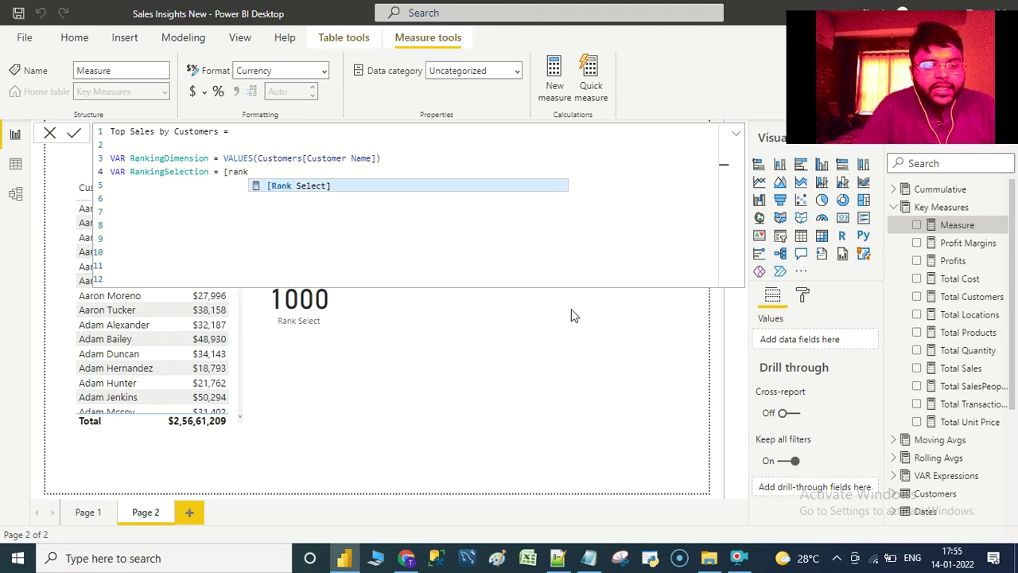
key("Tab")
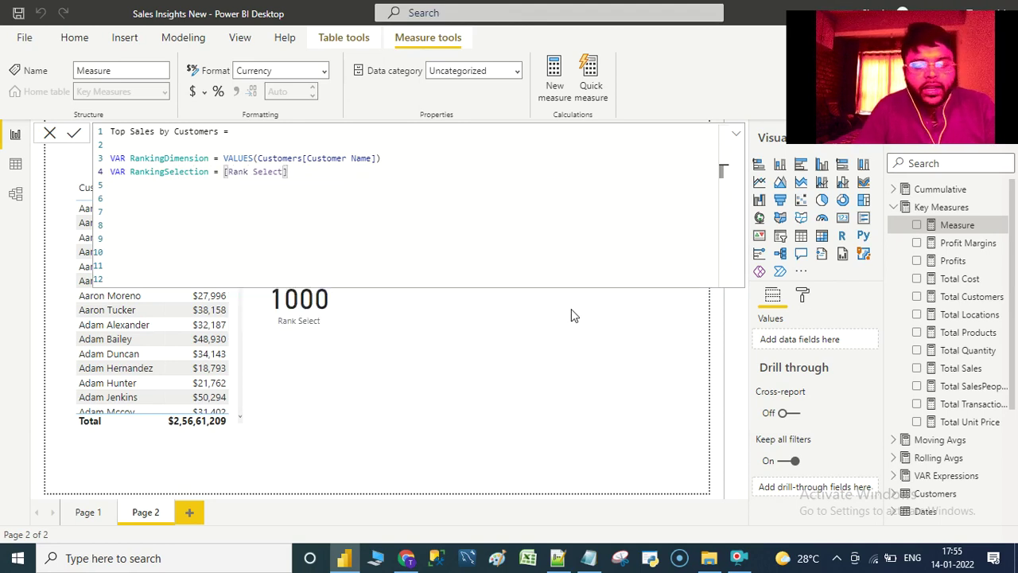
Add a RETURN section below the variables and start it with CALCULATE([Total Sales], leaving the filter argument for a new line
key("shift+Return")
key("shift+Return")
type("RETURN")
key("shift+Return")
key("shift+Return")
type("C")
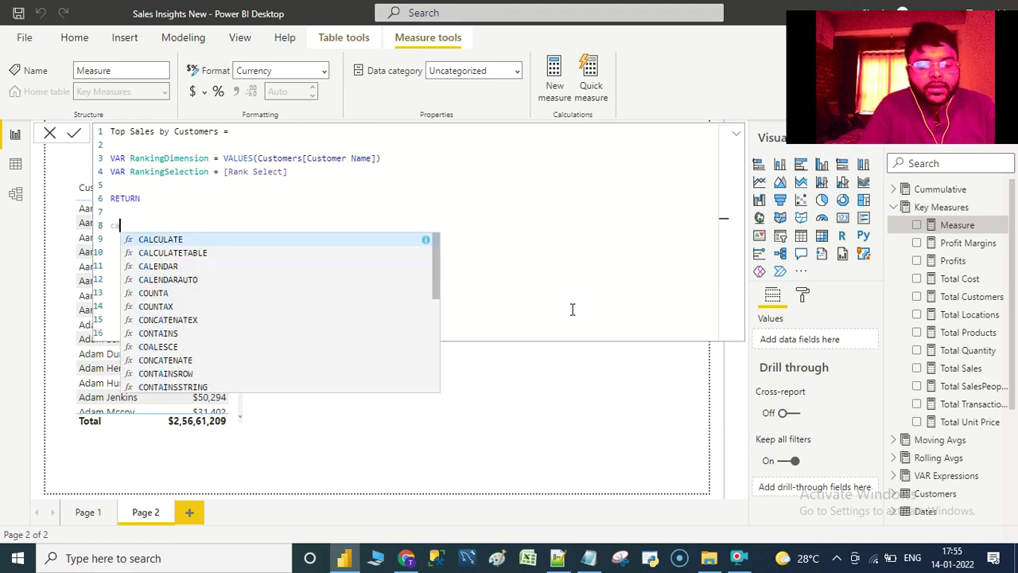
key("Tab")
type("To")
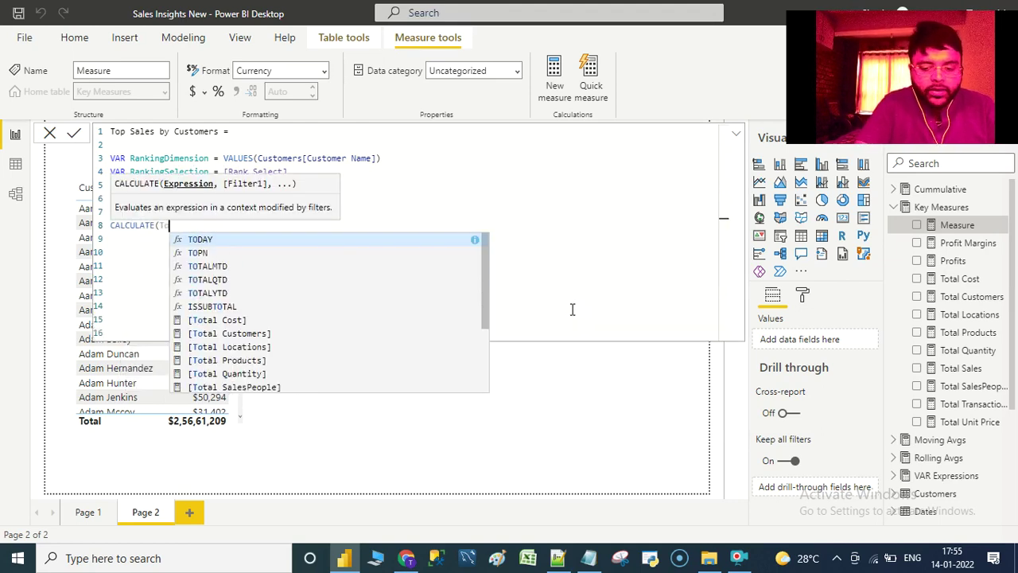
type("tal sa")
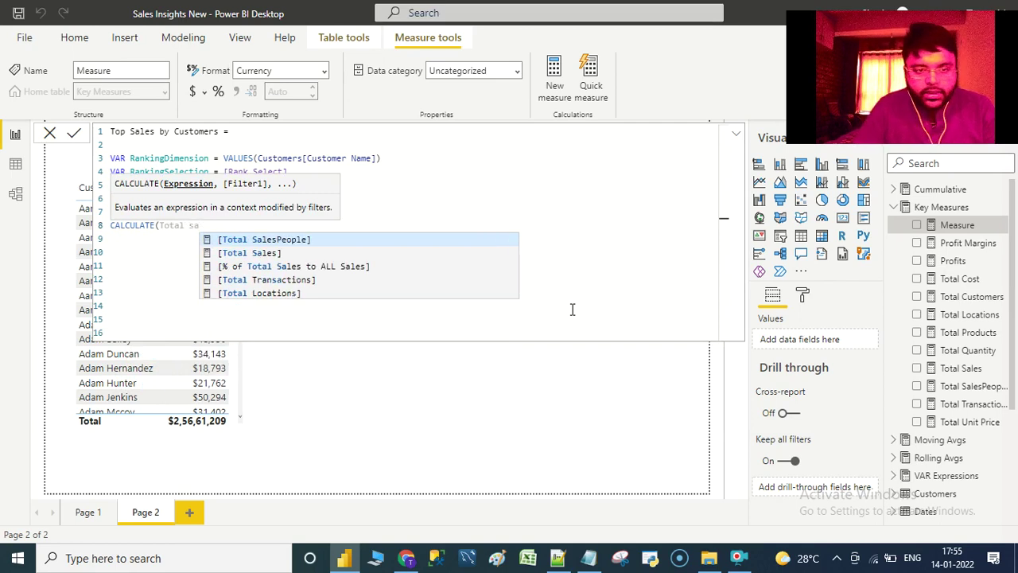
key("Down")
key("Tab")
type(",")
key("shift+Return")
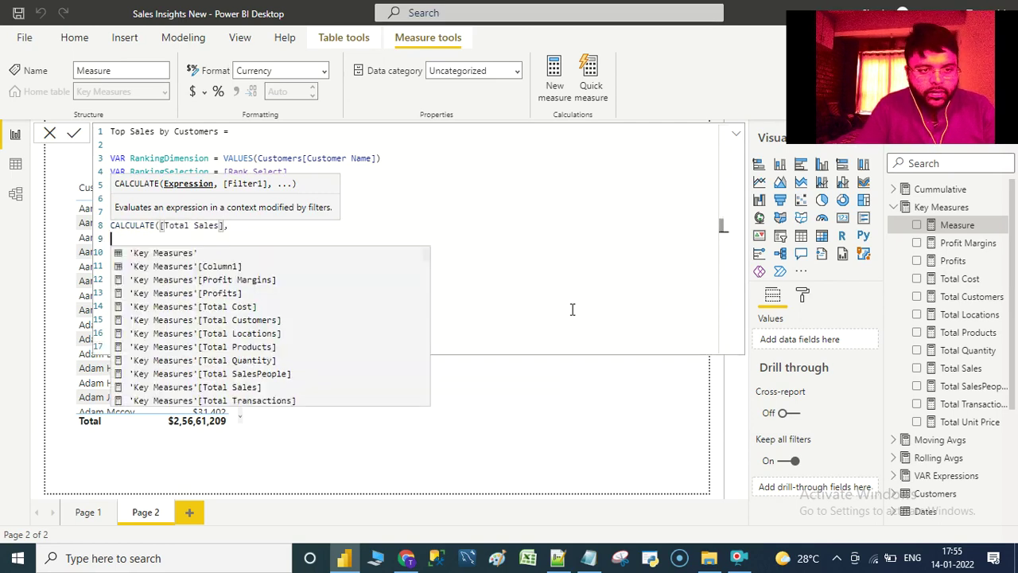
key("Escape")
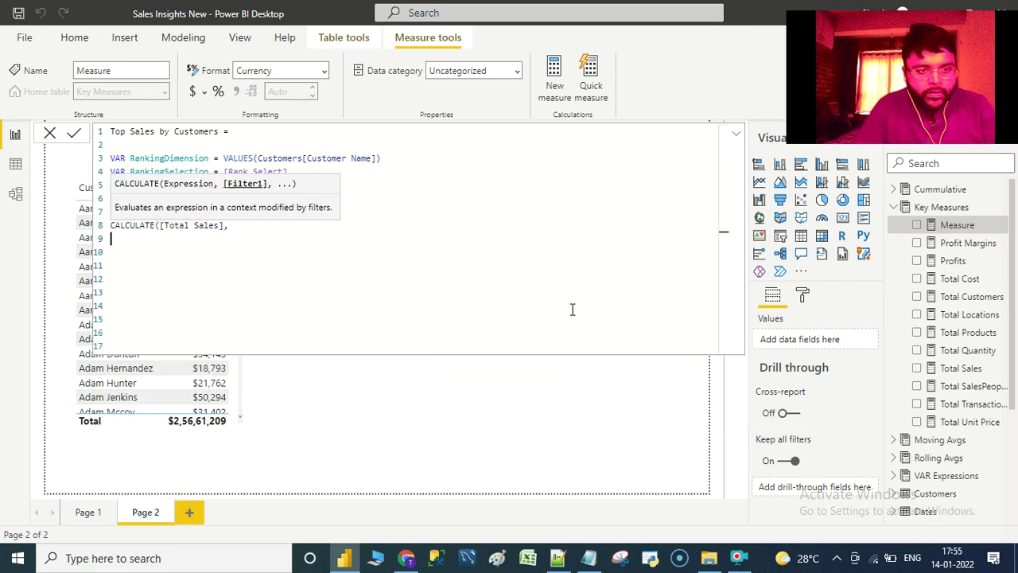
Start the CALCULATE filter argument with an indented FILTER function that uses RankingDimension as its table
type("fil")
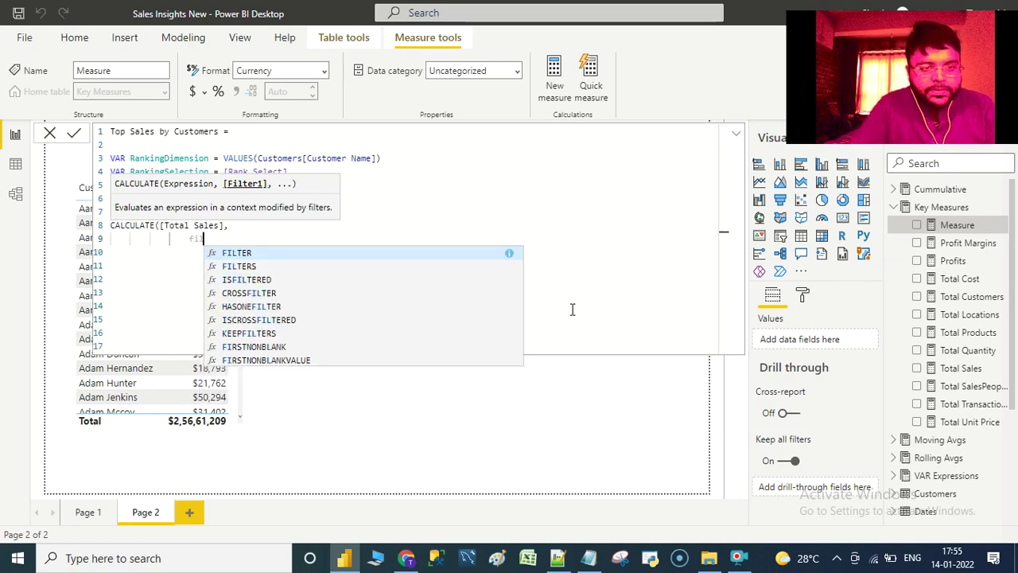
key("Tab")
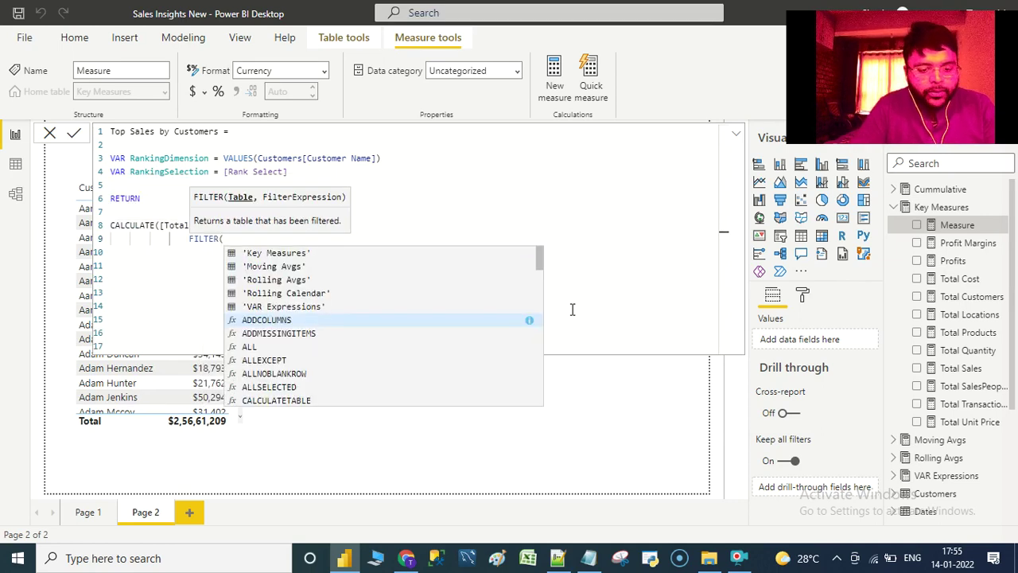
type("c")
key("BackSpace")
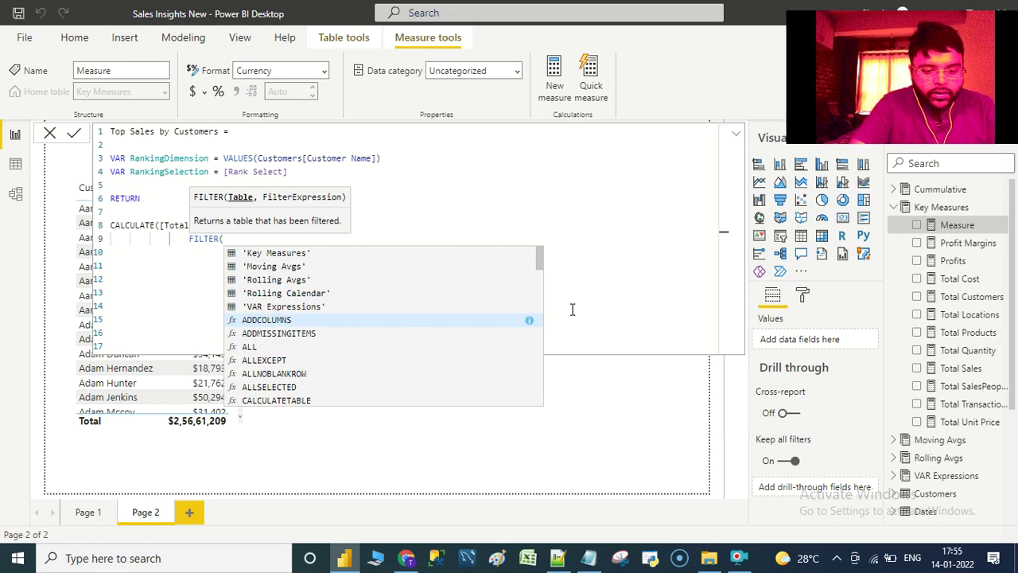
type("RankingDimension")
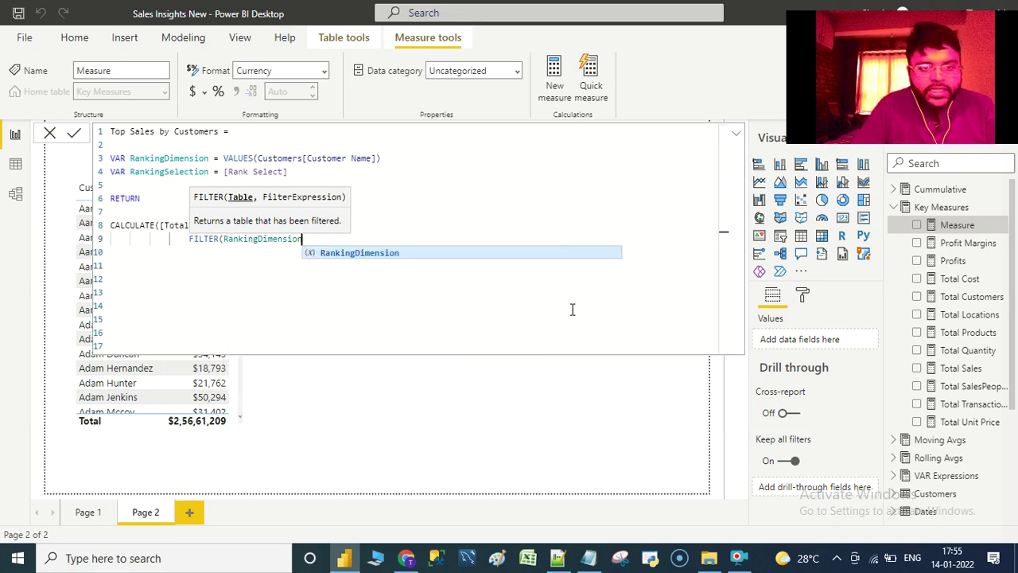
type(",")
key("shift+Return")
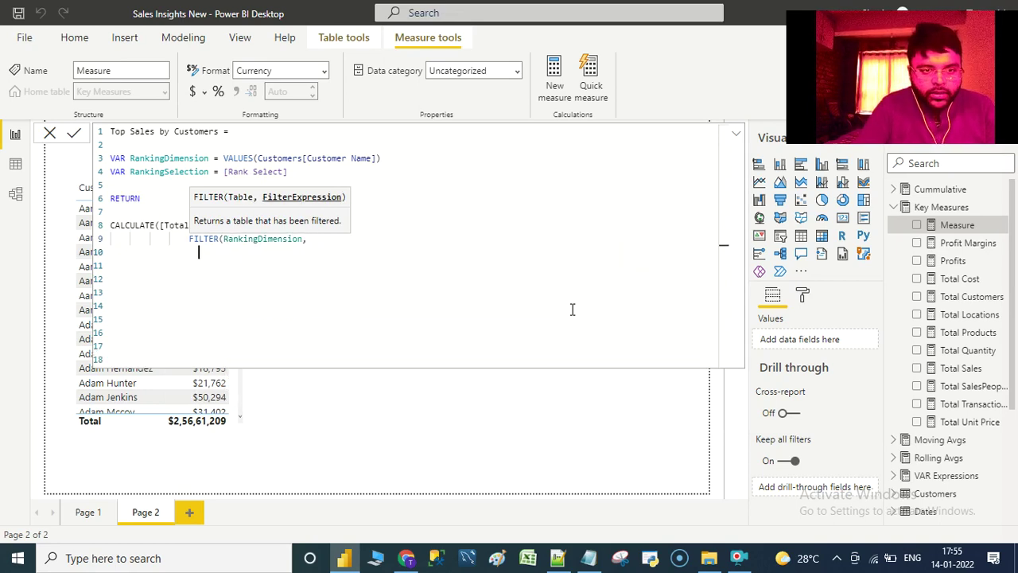
Write the filter expression as RANKX(ALL(Customers[Customer Name]), [Total Sales], , DESC) on its own line
type("rankx")
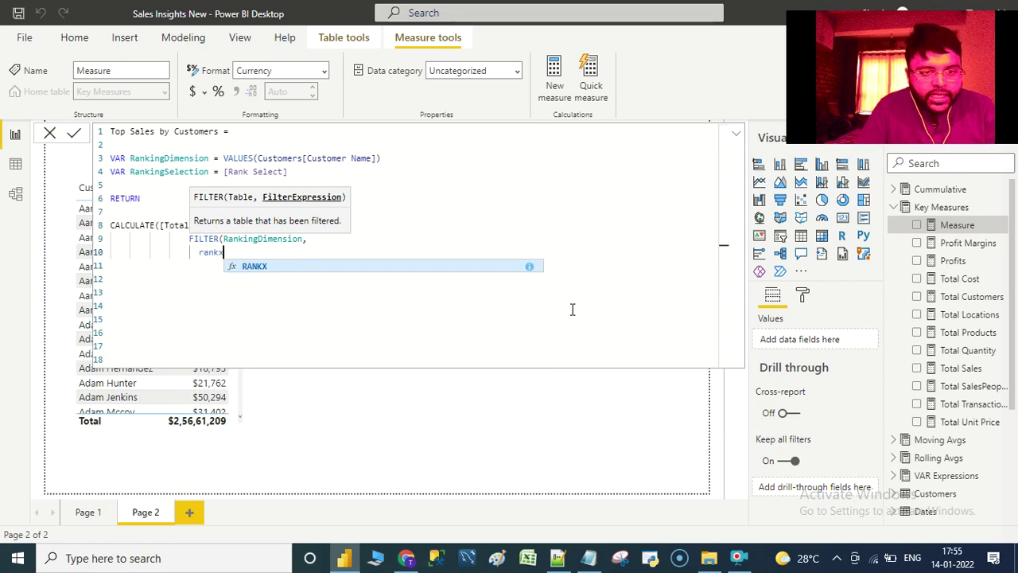
type("(all(")
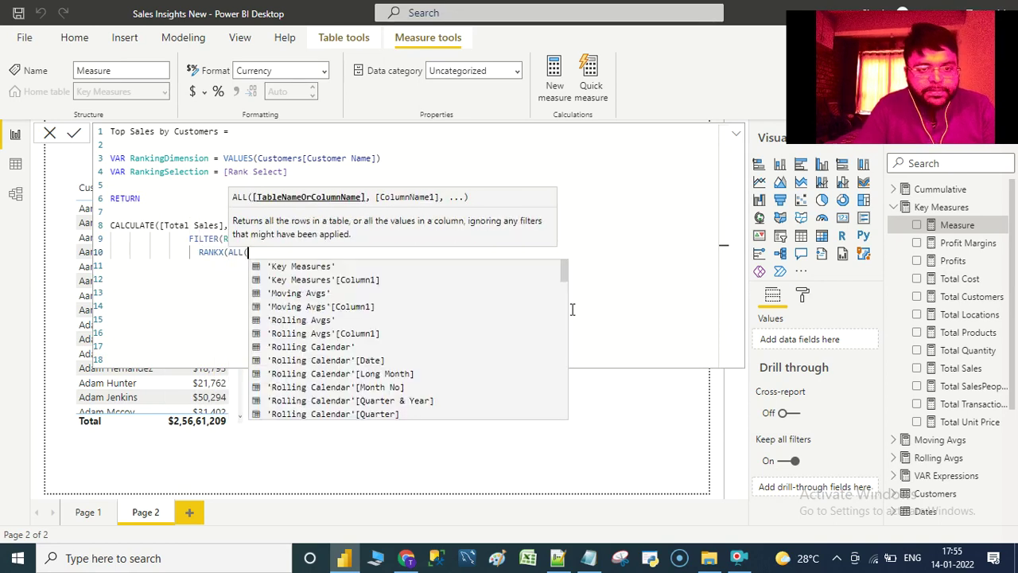
type("cus")
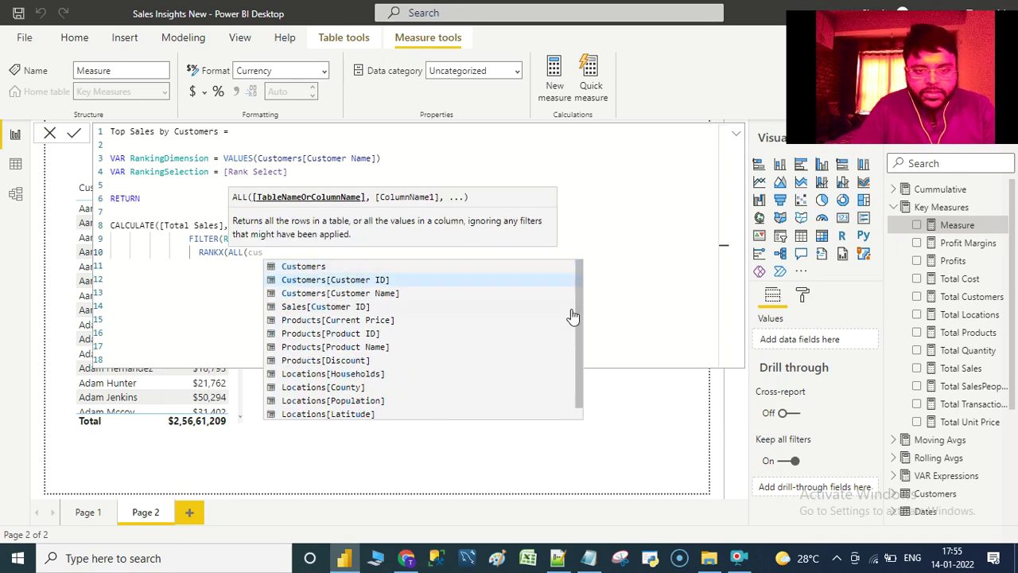
key("Tab")
type(")")
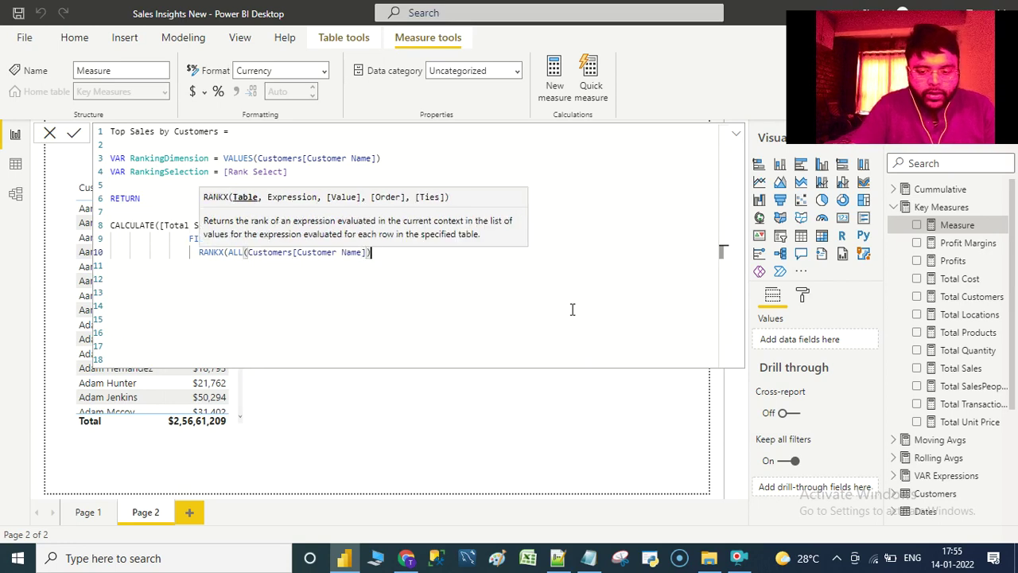
type(", Total s")
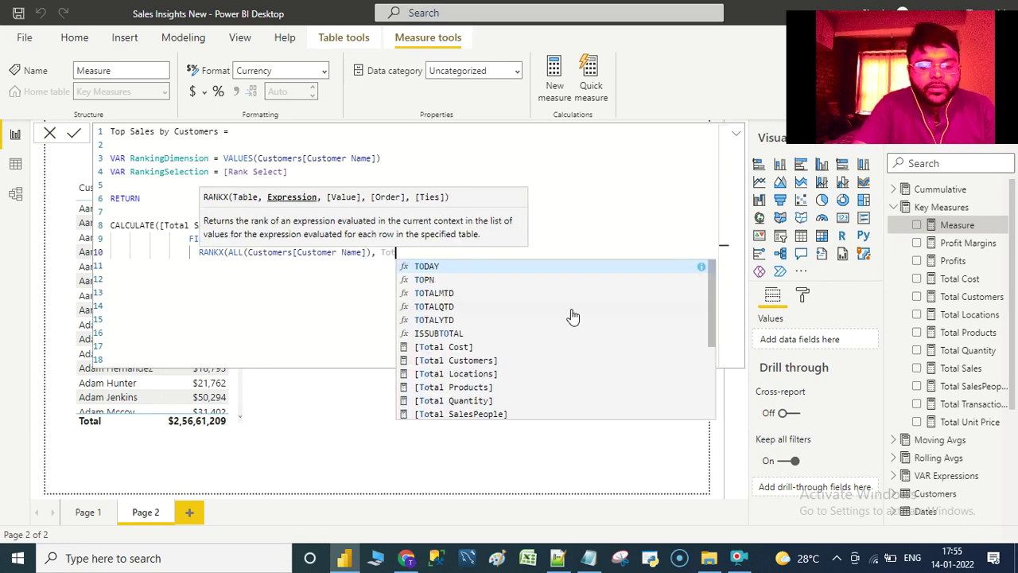
key("Down")
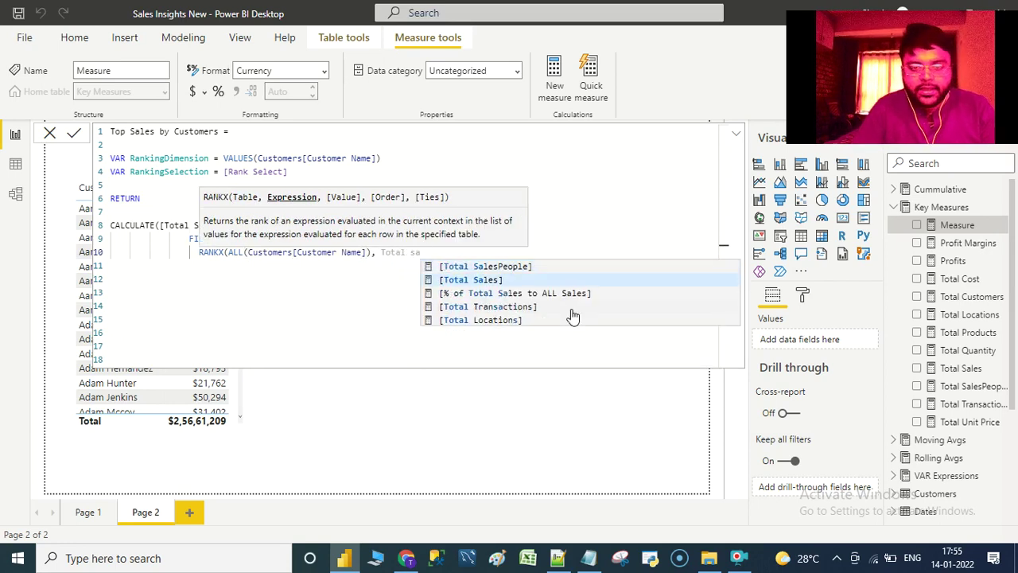
key("Tab")
type(", ,")
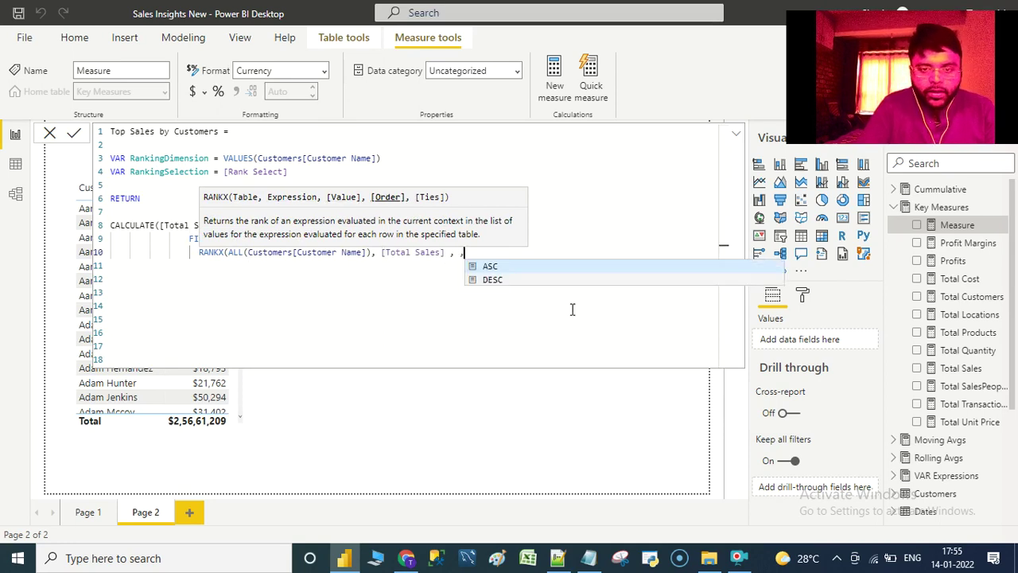
type(" DESC")
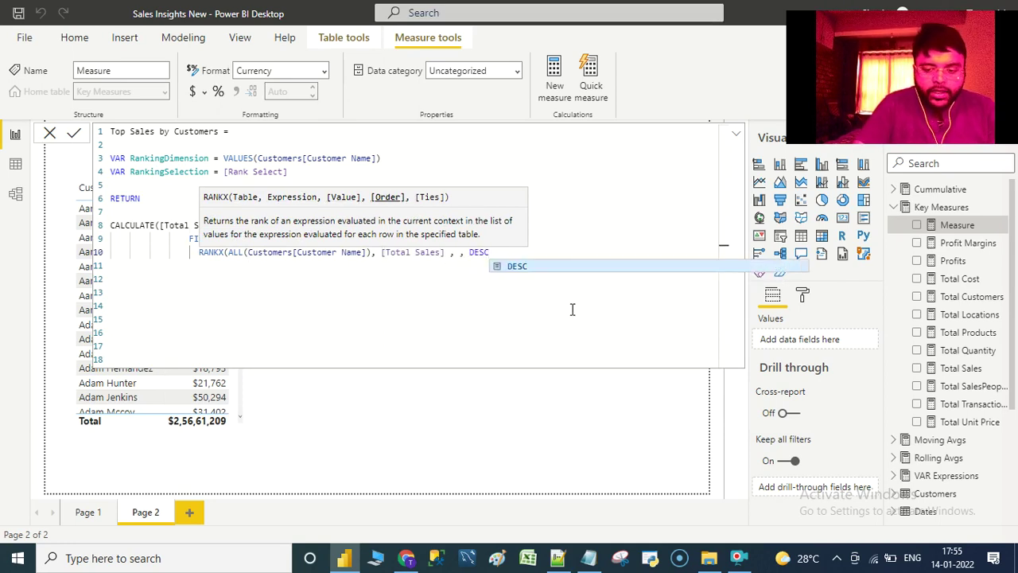
type(") ")
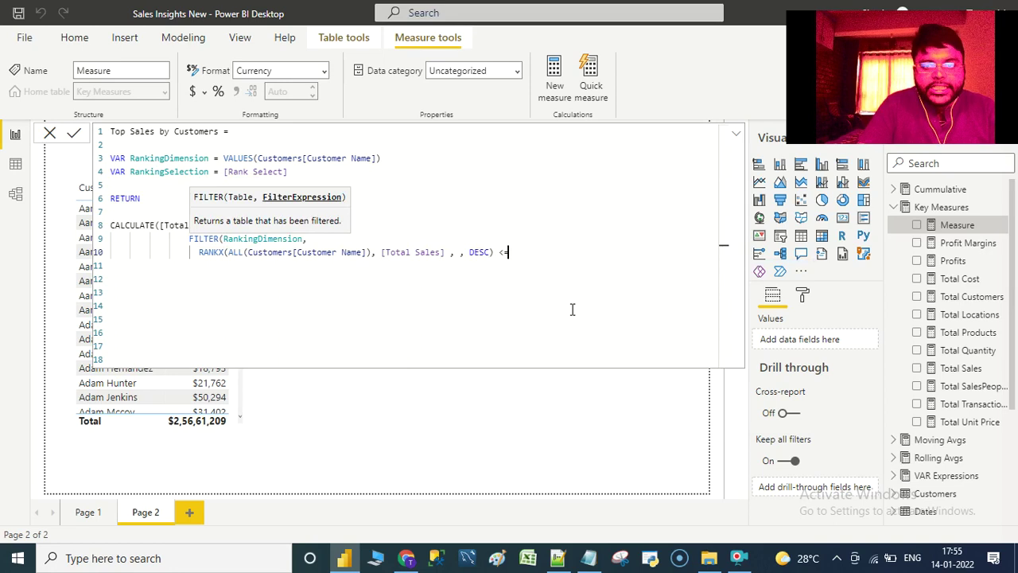
Complete the RANKX condition with <= [Rank Select]
type("<= [rank")
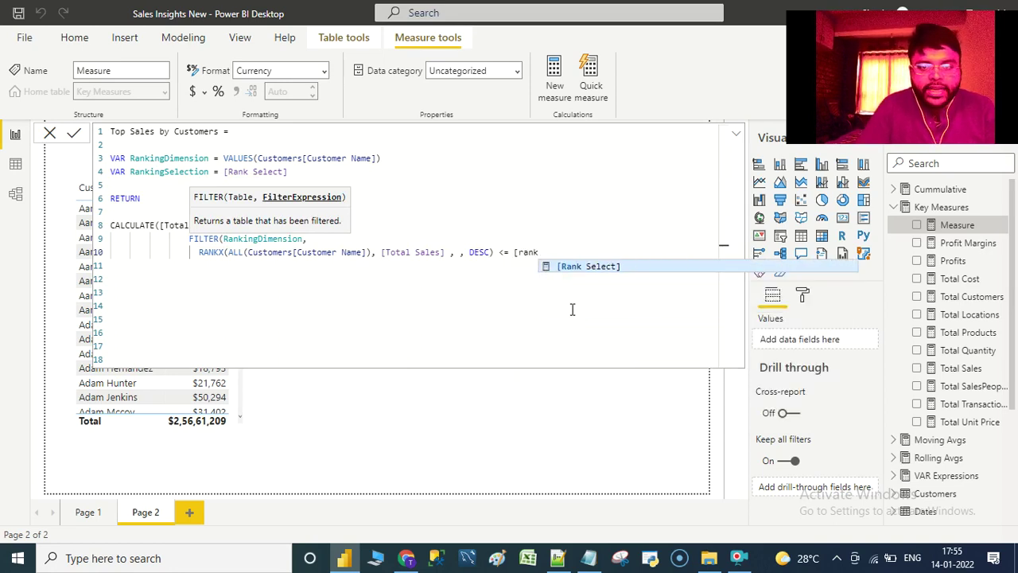
key("Tab")
key("Return")
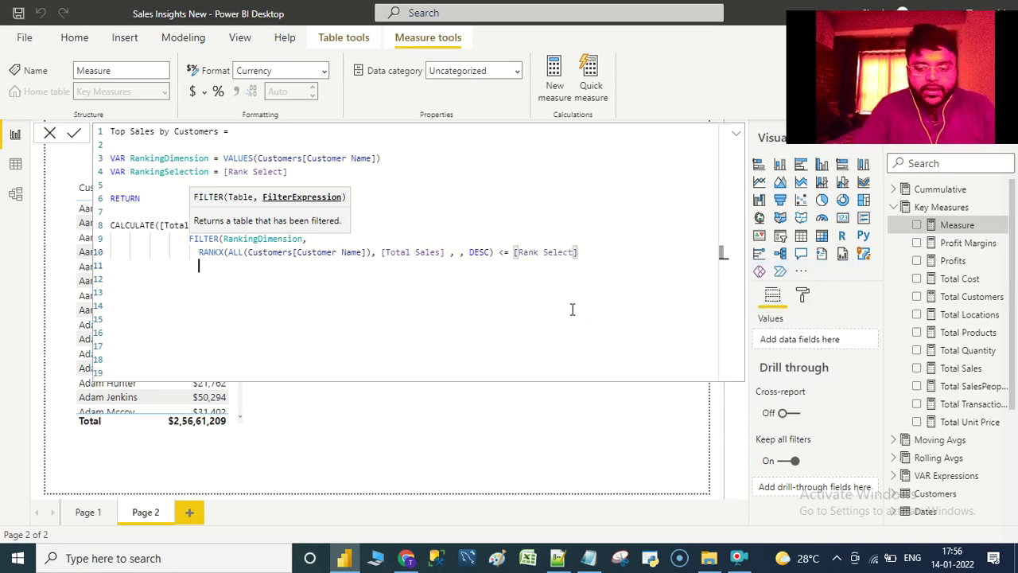
Close the FILTER and CALCULATE brackets on separate lines, then commit the Top Sales by Customers measure and collapse its formula
type(")")
key("Return")
key("BackSpace")
key("BackSpace")
key("BackSpace")
key("BackSpace")
type(")")
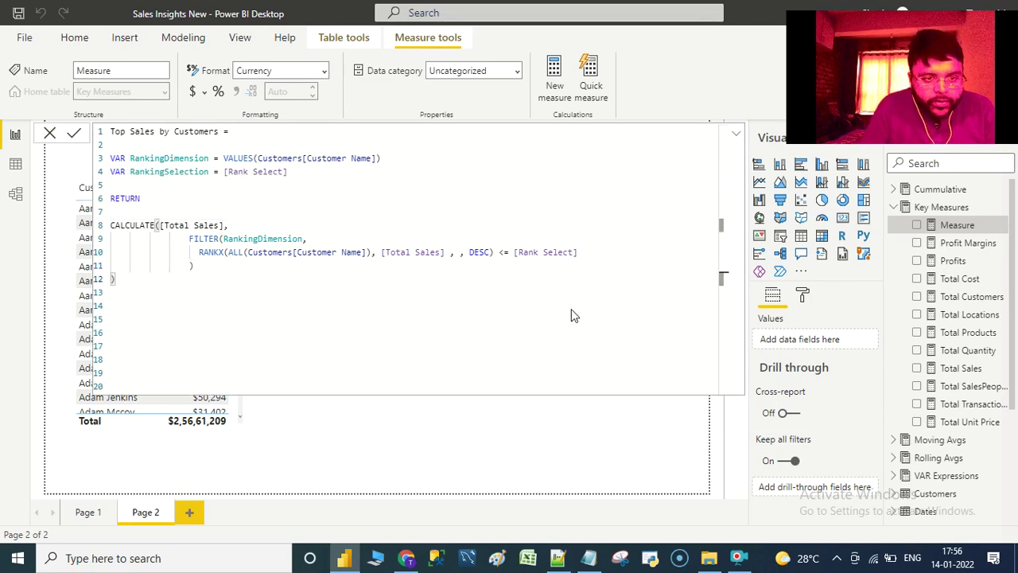
key("Return")
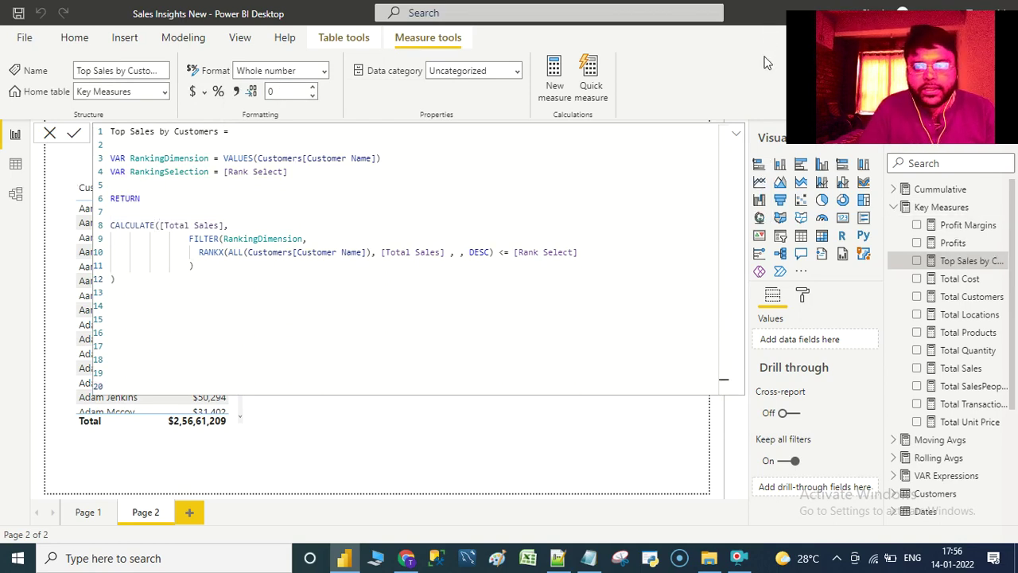
left_click(736, 135)
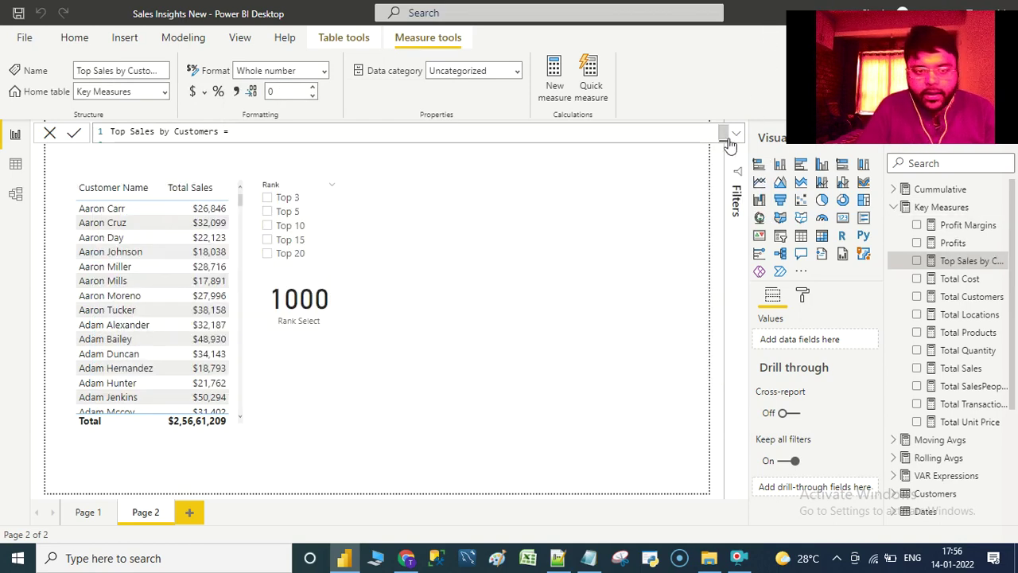
Move the customer sales table to the other side of the Rank slicer and widen it for another column
left_click(236, 366)
left_click_drag(236, 167, 545, 157)
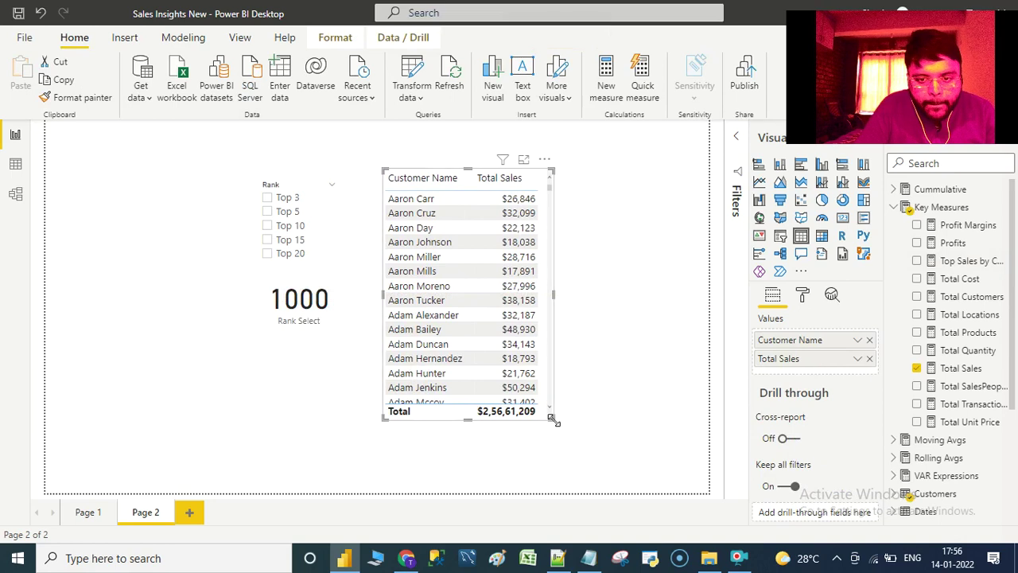
left_click_drag(555, 292, 650, 285)
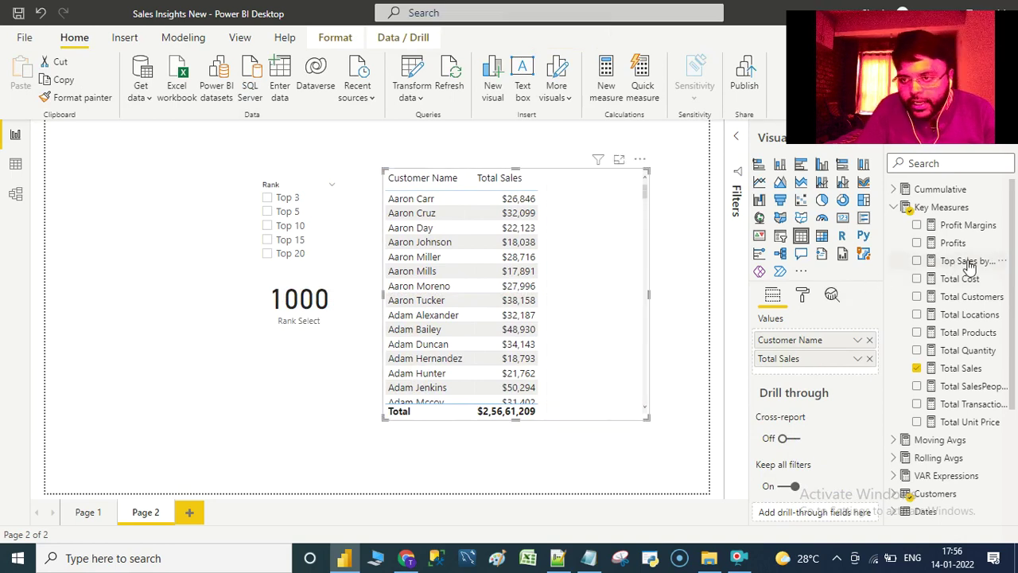
Add the Top Sales by Customers measure to the table values between Customer Name and Total Sales
left_click_drag(964, 263, 802, 356)
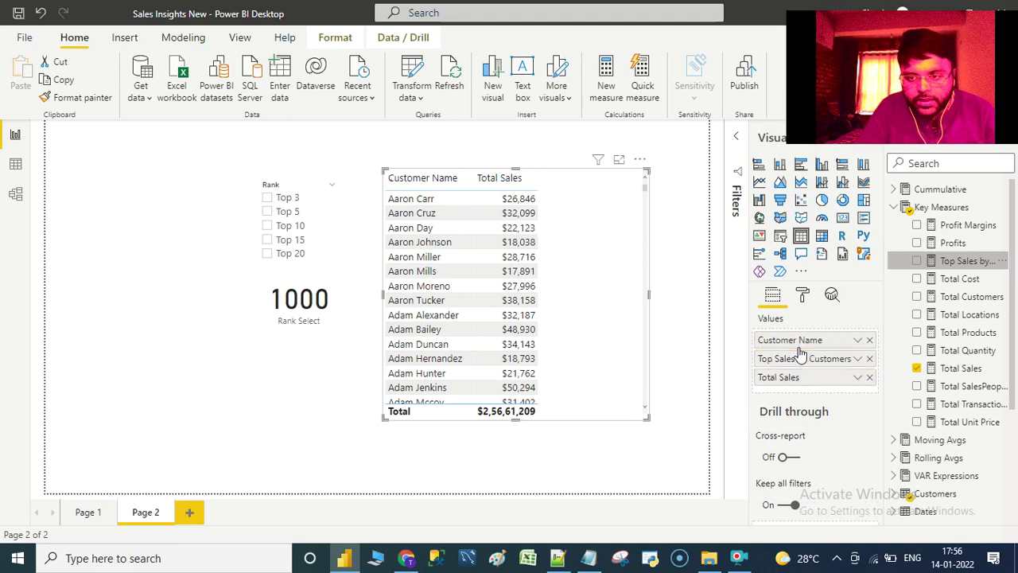
Remove the Total Sales field from the customer table's values
left_click(870, 379)
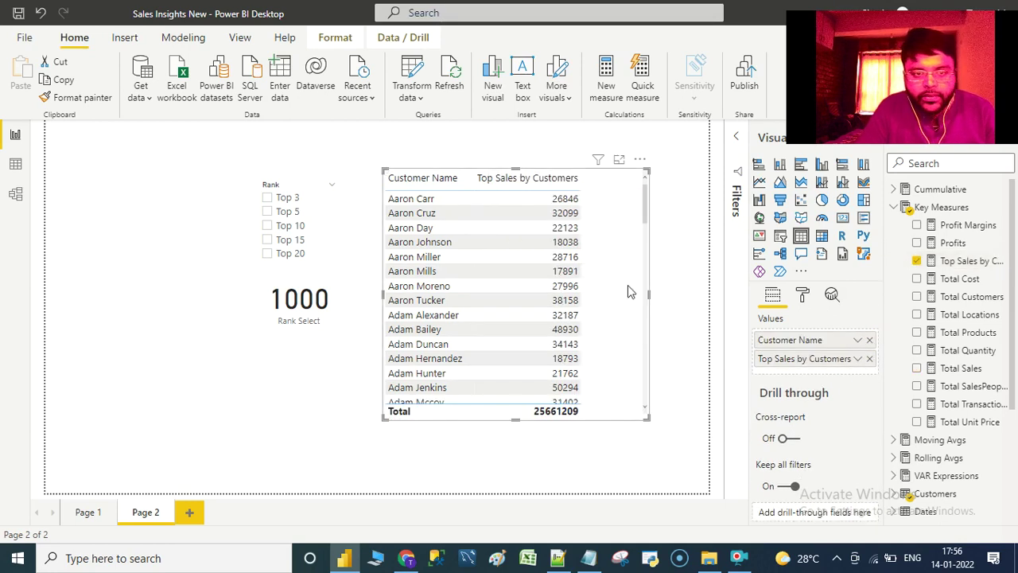
Test the Rank slicer with Top 3, Top 5, Top 10, Top 15 and Top 20 in turn, and clear the selection
left_click(290, 199)
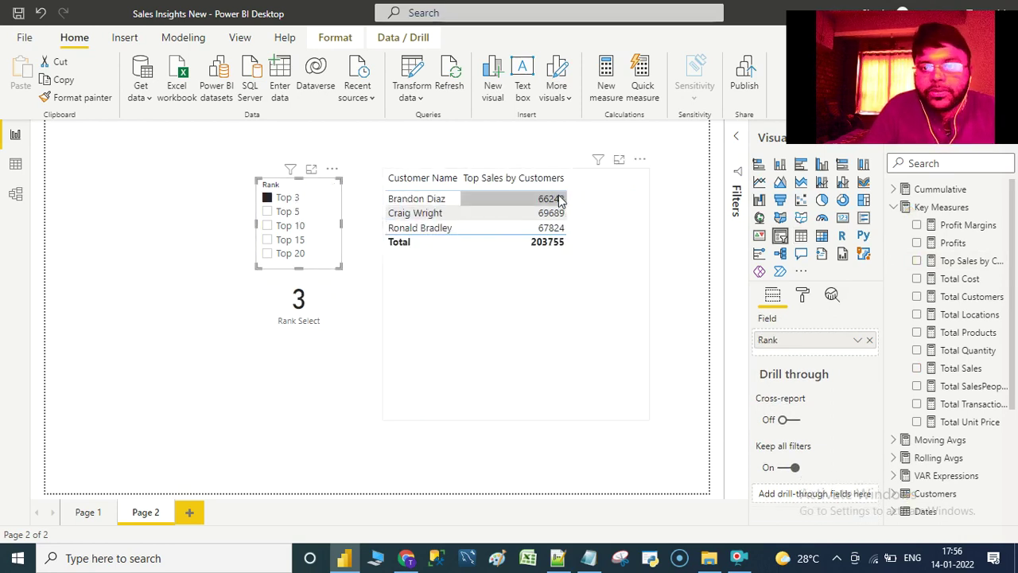
left_click(288, 213)
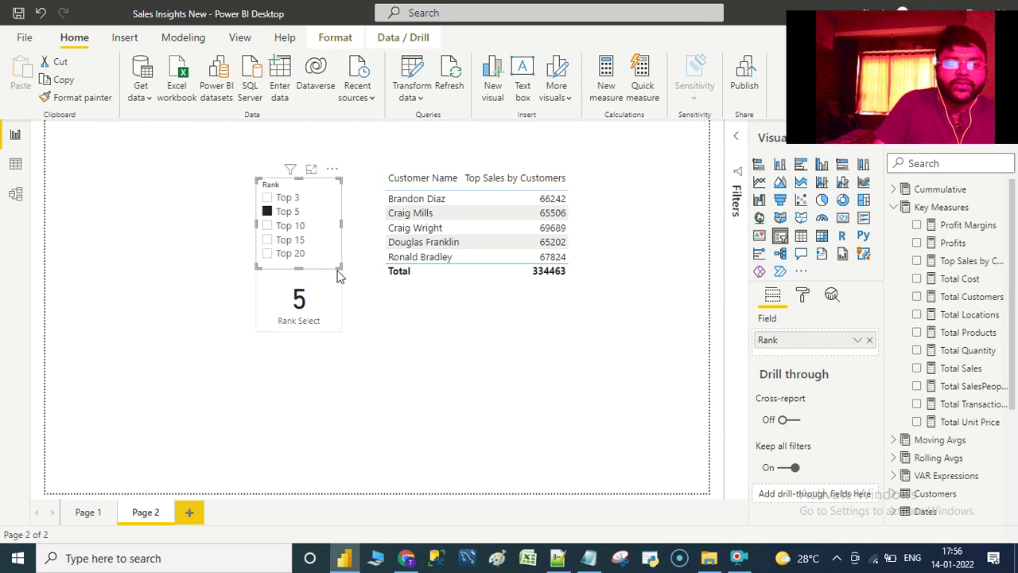
left_click(289, 225)
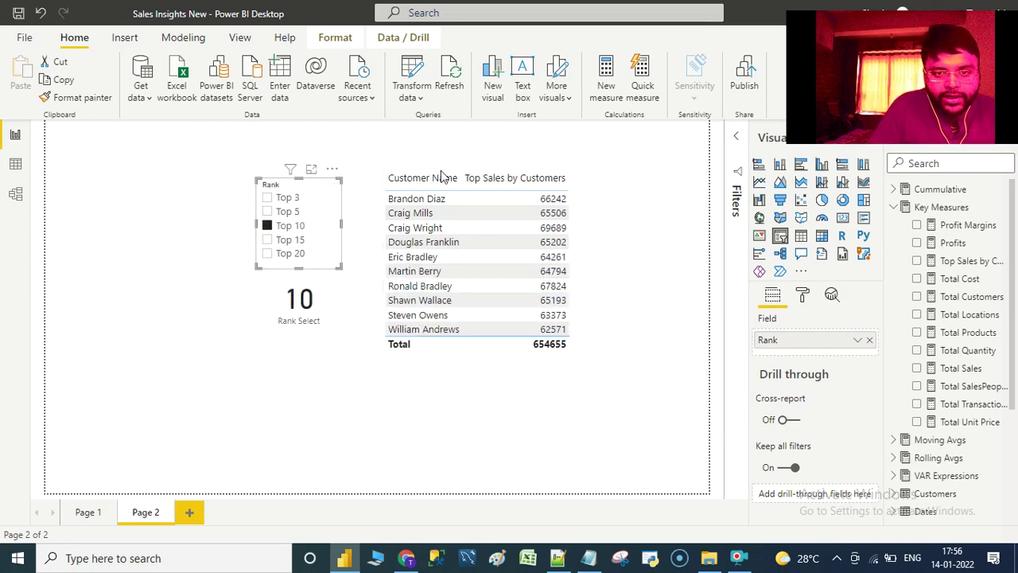
left_click(292, 240)
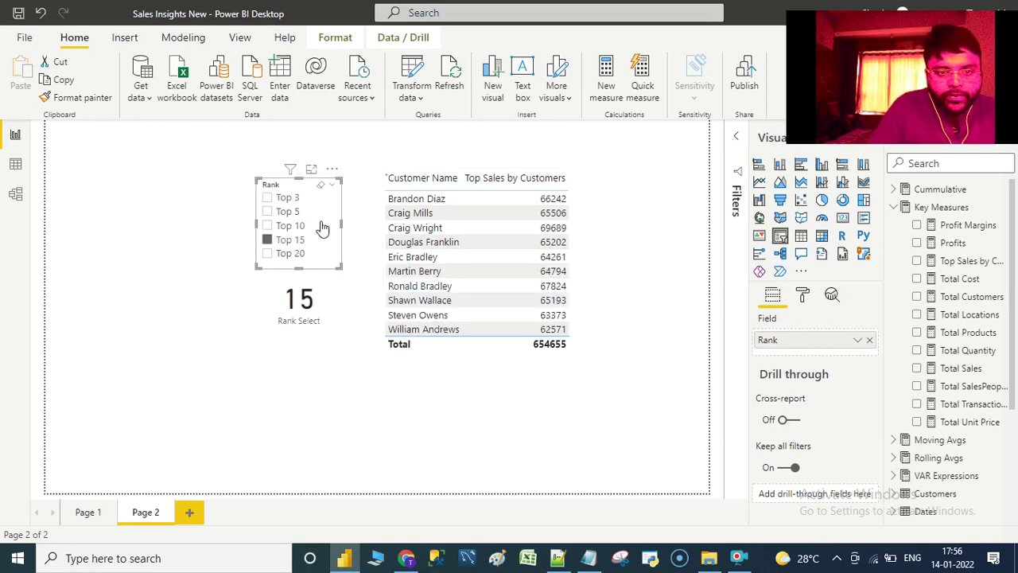
left_click(288, 255)
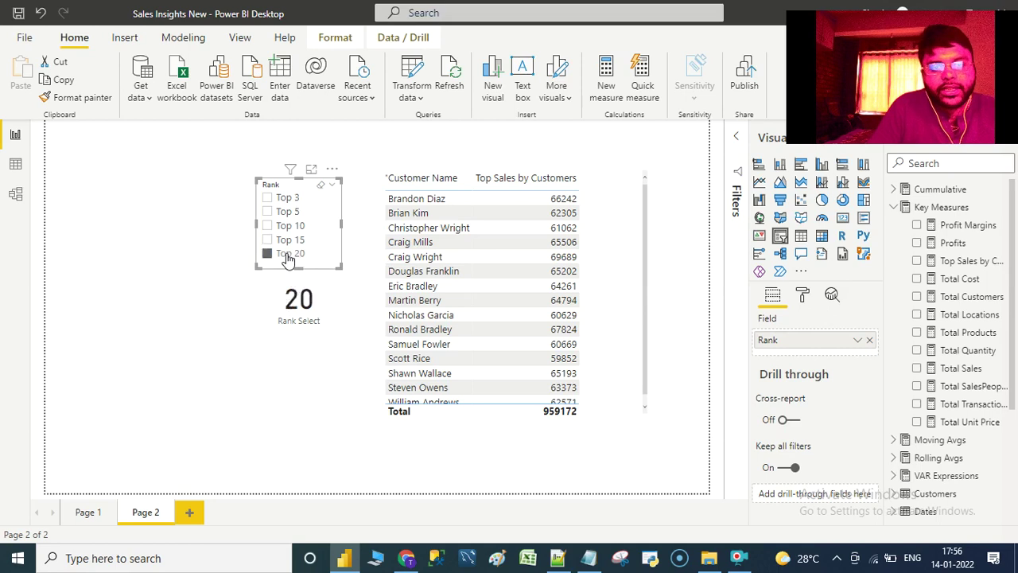
left_click(288, 254)
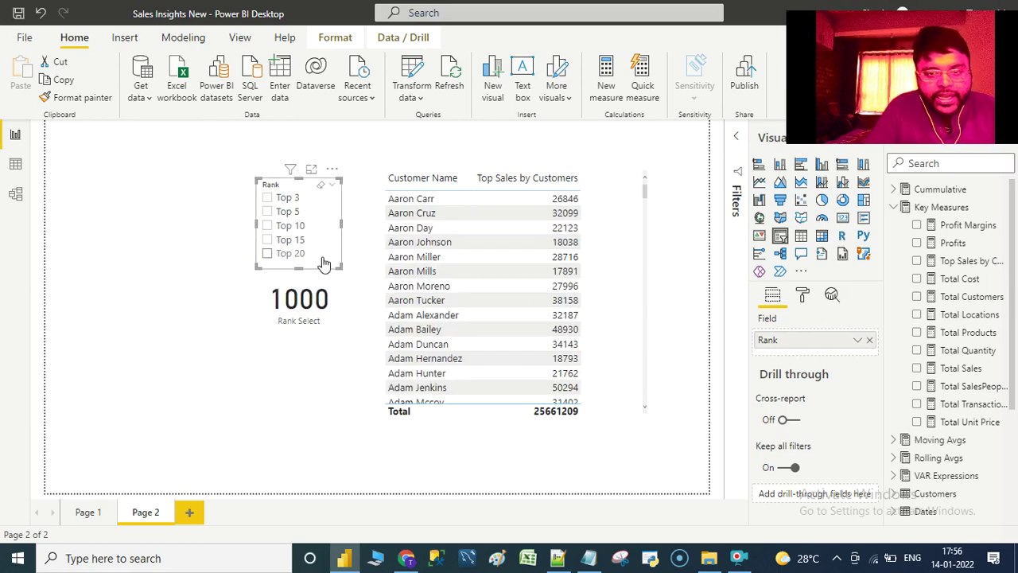
Look through the unfiltered customer table, and filter it to Top 3 with the Rank slicer
scroll(623, 332, "down", 20)
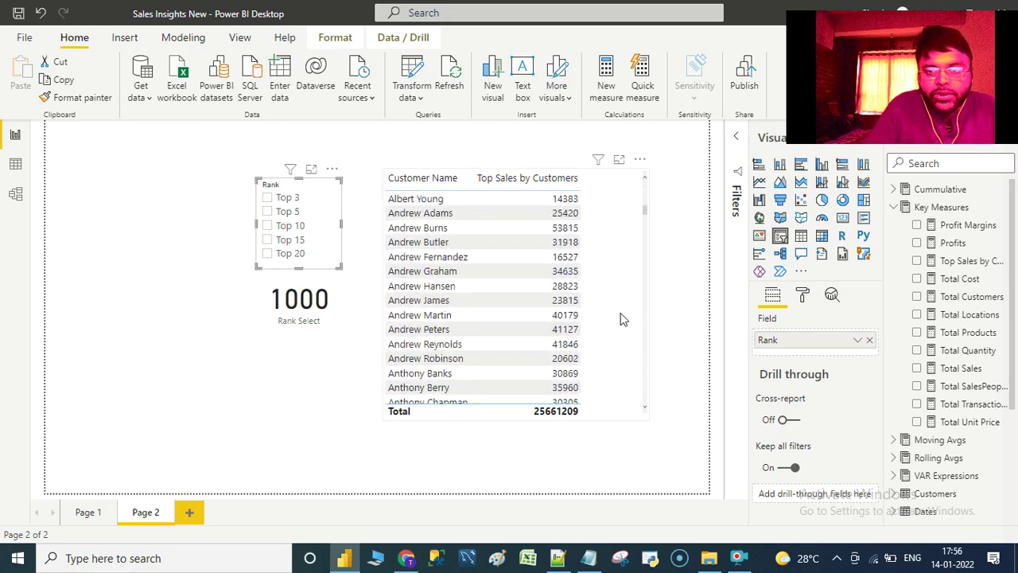
scroll(623, 319, "down", 15)
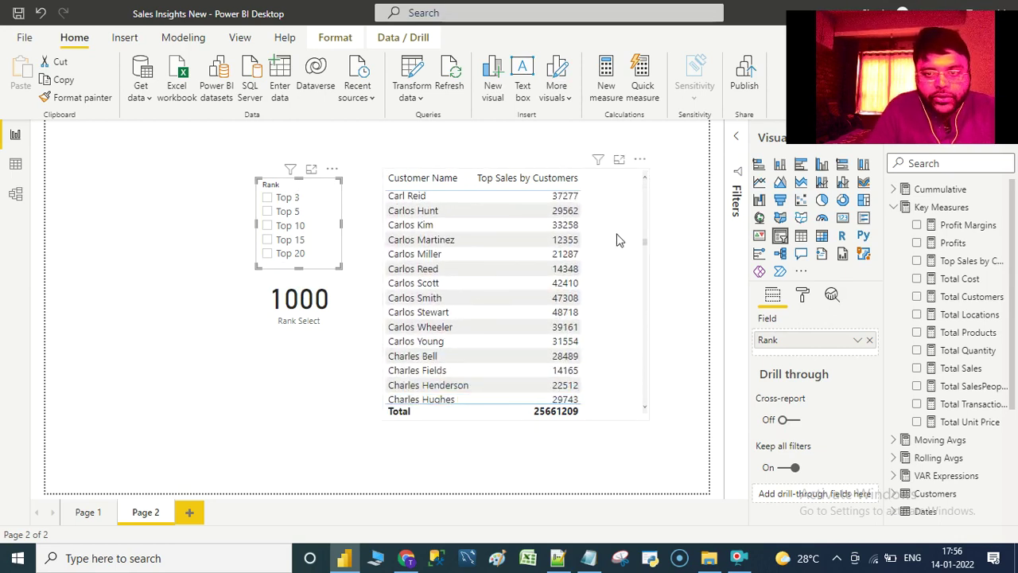
left_click(617, 238)
scroll(617, 238, "up", 10)
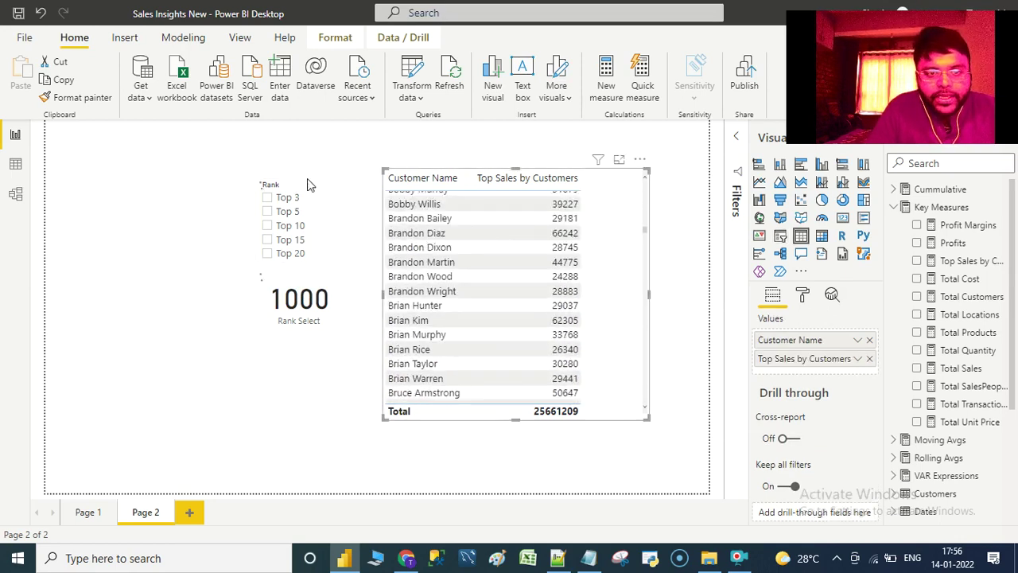
left_click(269, 199)
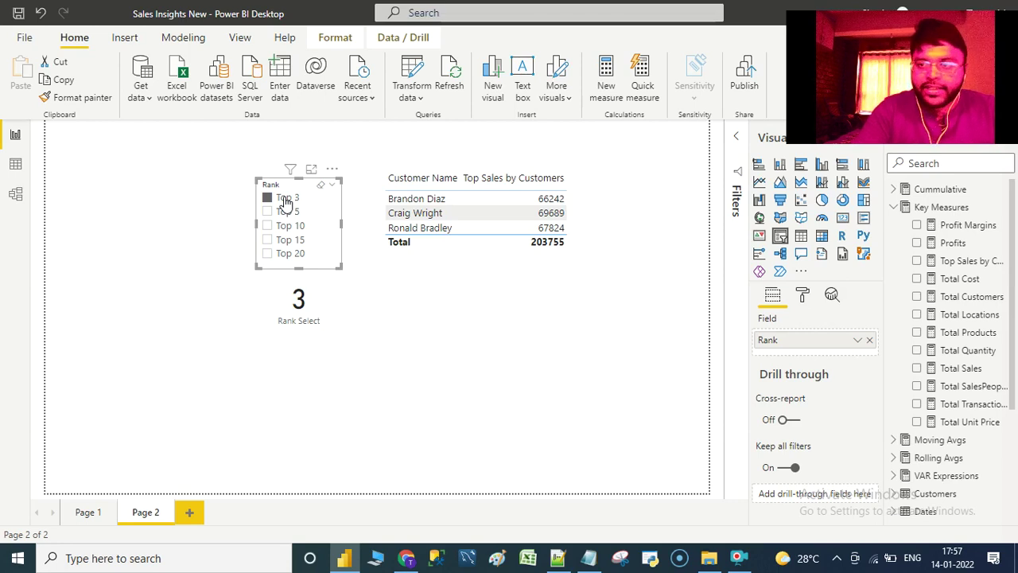
left_click(740, 560)
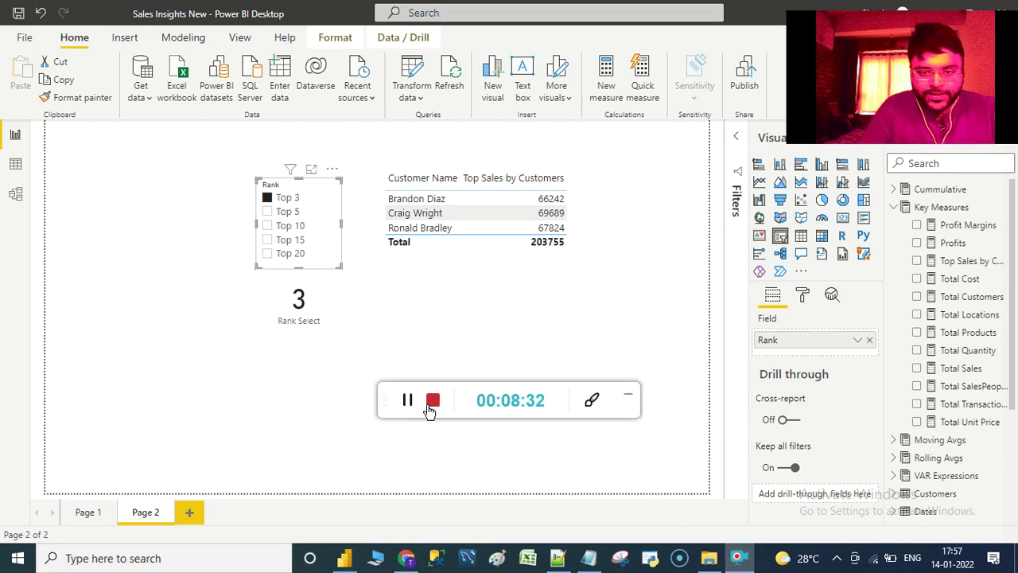